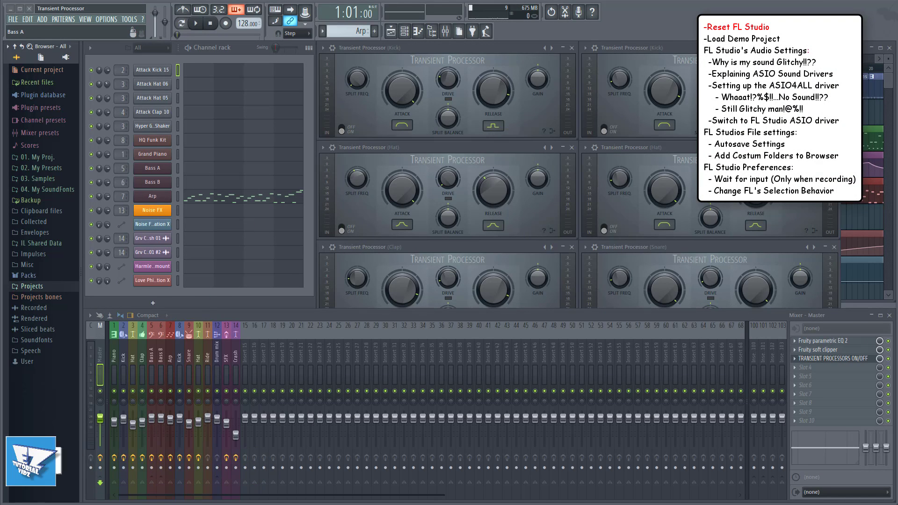
Bring the Image-Line 'Reset FL Studio' help page to the front from the taskbar preview.
{"action": "mouse_move", "coordinate": [154, 502]}
{"action": "left_click", "coordinate": [187, 470]}
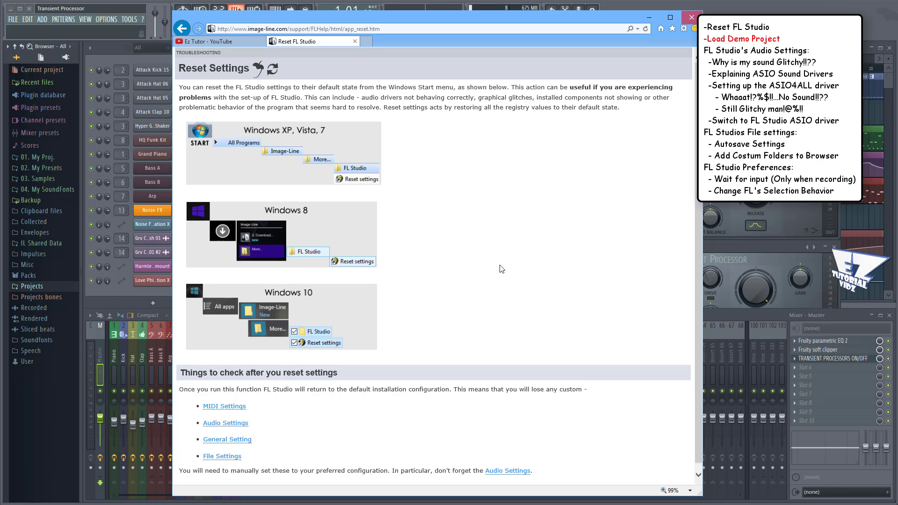
Return to FL Studio and expand the Projects folder in the browser.
{"action": "left_click", "coordinate": [67, 287]}
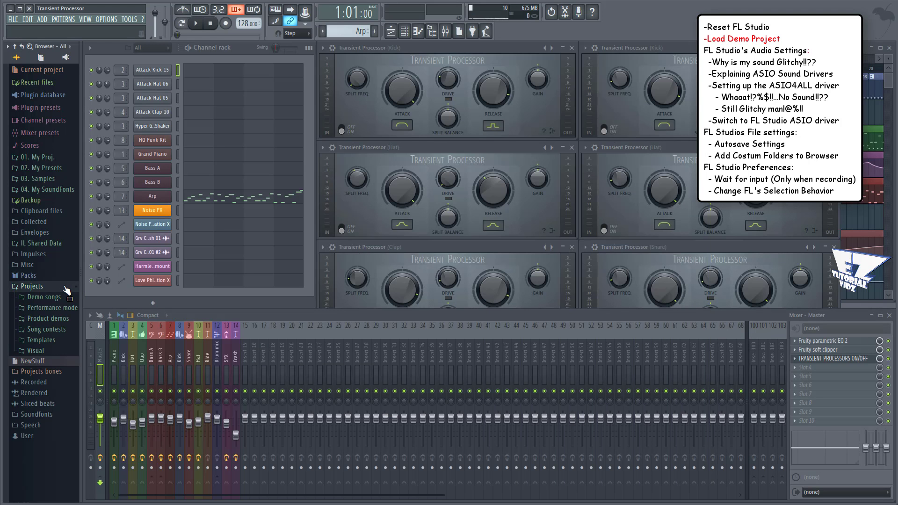
Load the nucleon - Transient Processor demo from Projects > Product demos.
{"action": "left_click", "coordinate": [67, 318]}
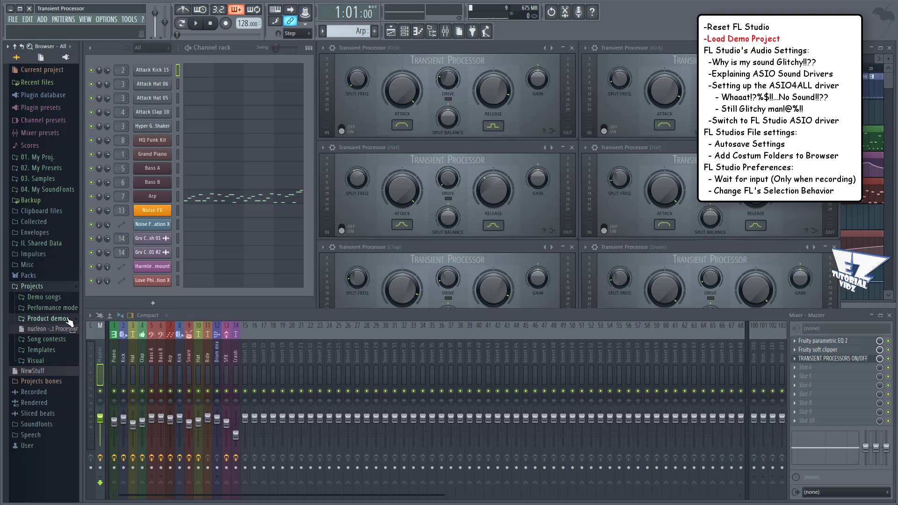
{"action": "right_click", "coordinate": [74, 335]}
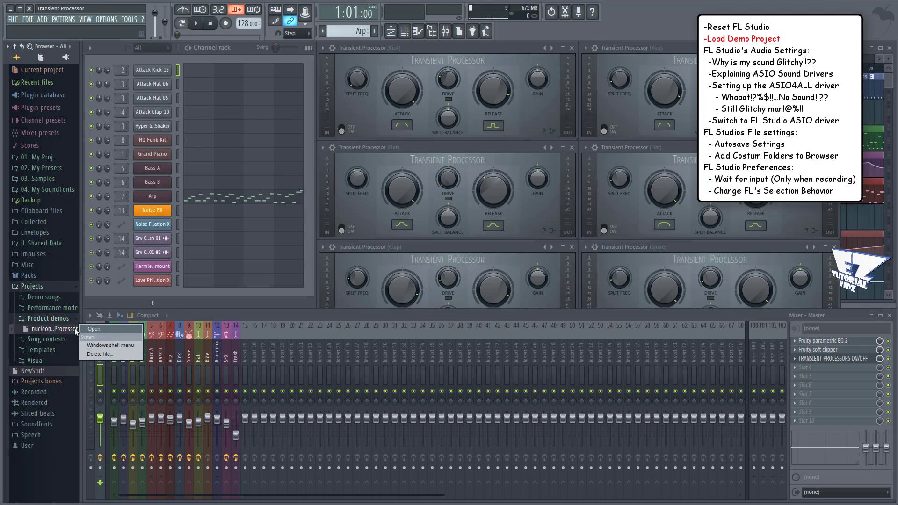
{"action": "left_click", "coordinate": [95, 333]}
{"action": "left_click_drag", "start_coordinate": [57, 333], "coordinate": [257, 294]}
{"action": "key", "text": "Escape"}
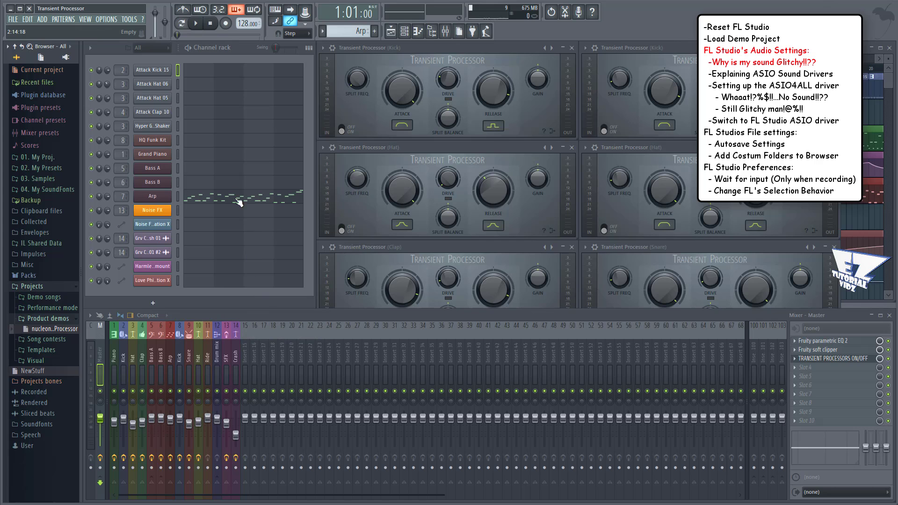
Play the nucleon project briefly to hear it, then stop playback.
{"action": "left_click", "coordinate": [196, 24]}
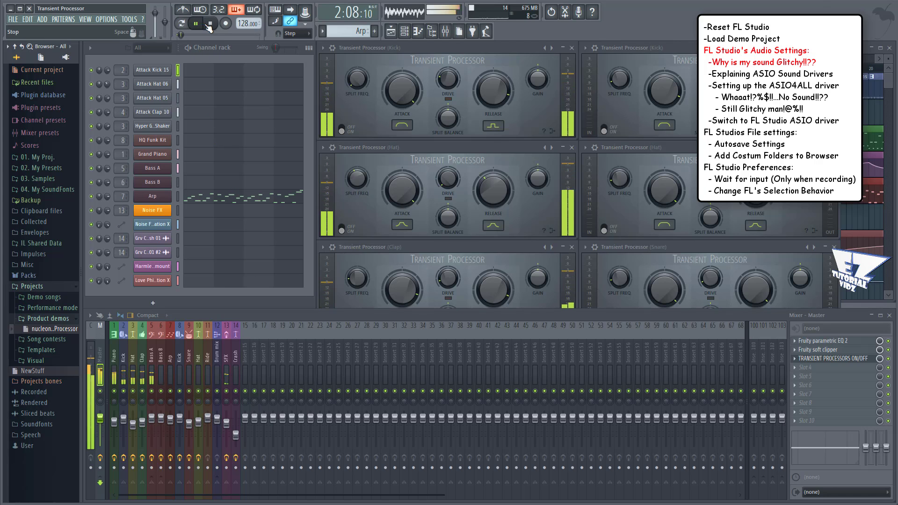
{"action": "left_click", "coordinate": [211, 23]}
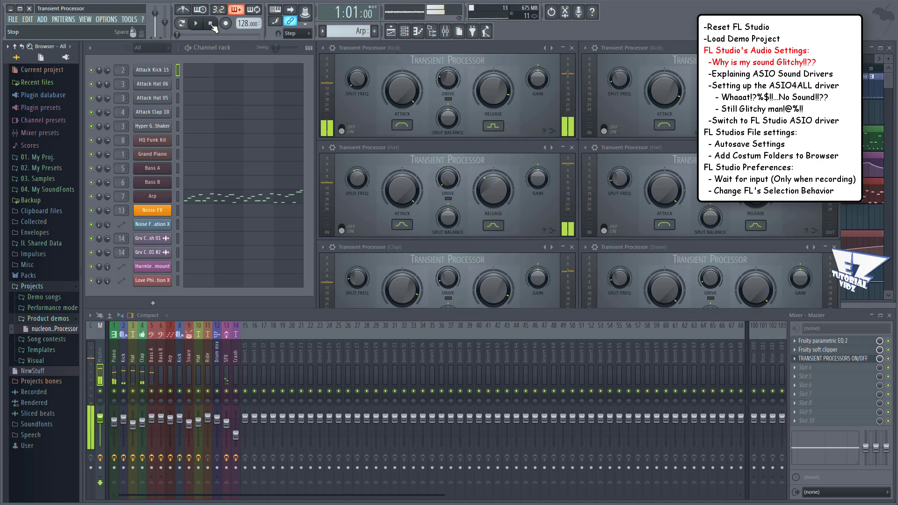
{"action": "left_click", "coordinate": [105, 19]}
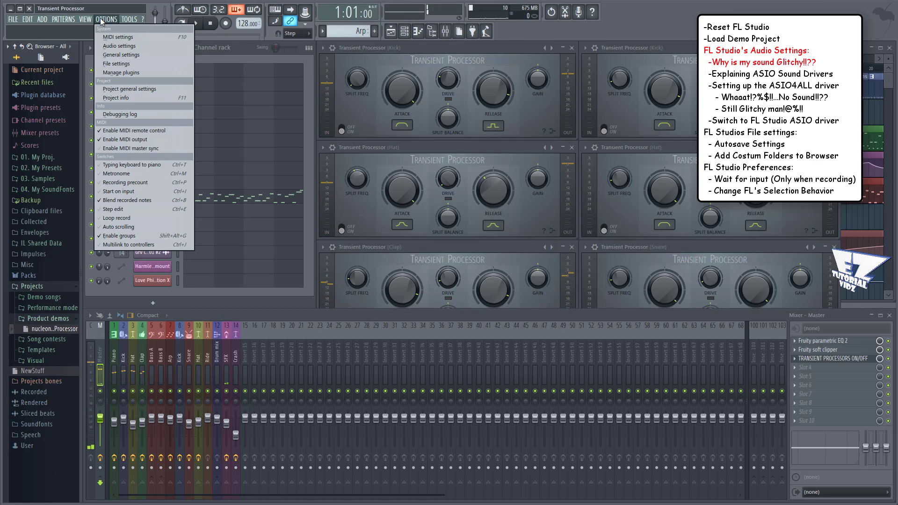
In Audio settings, raise the buffer length to 4704 samples while the project plays.
{"action": "left_click", "coordinate": [117, 46]}
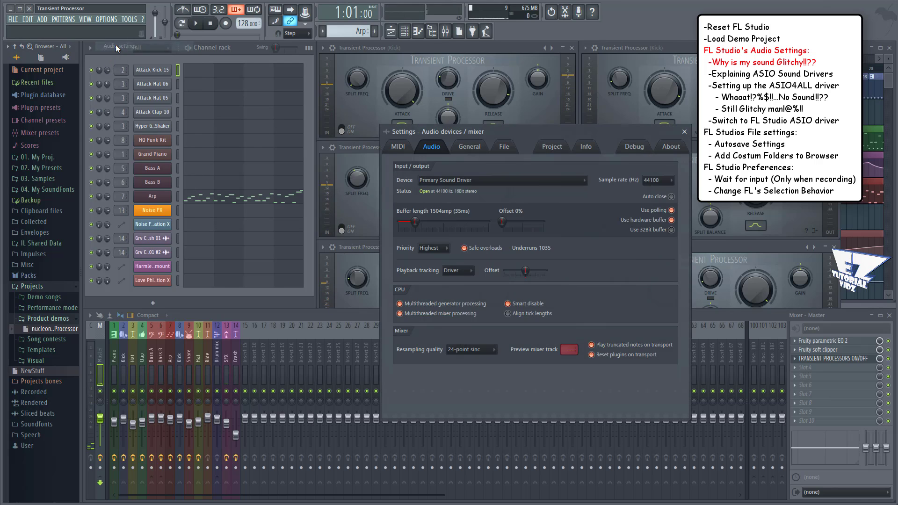
{"action": "left_click", "coordinate": [199, 24]}
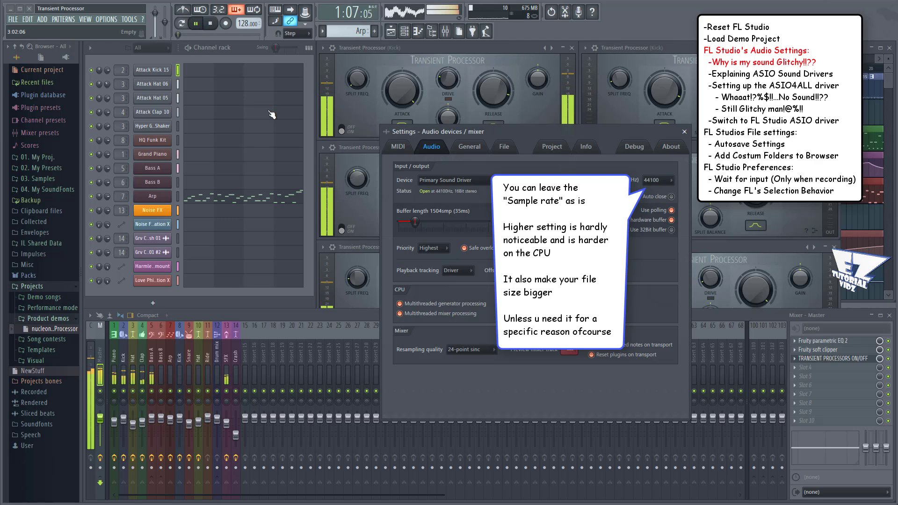
{"action": "left_click_drag", "start_coordinate": [409, 223], "coordinate": [419, 224]}
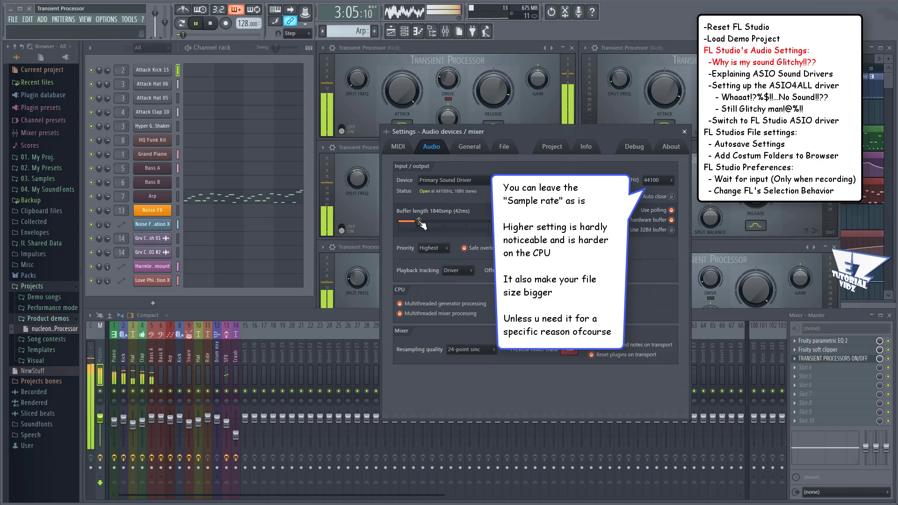
{"action": "left_click_drag", "start_coordinate": [422, 225], "coordinate": [450, 223]}
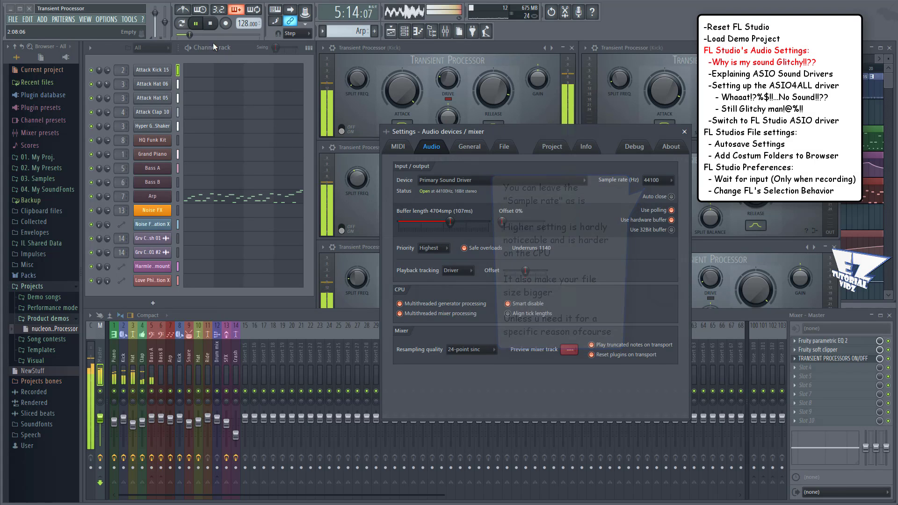
{"action": "left_click", "coordinate": [212, 26]}
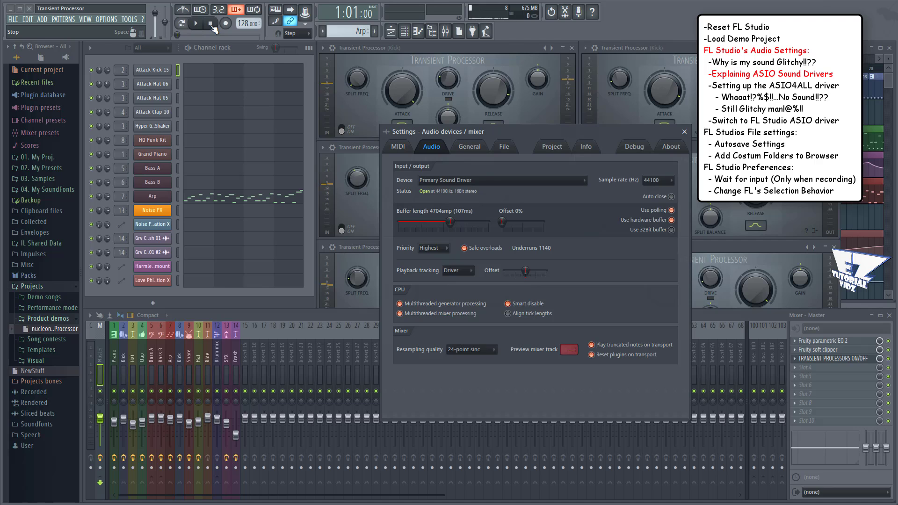
{"action": "left_click", "coordinate": [503, 181]}
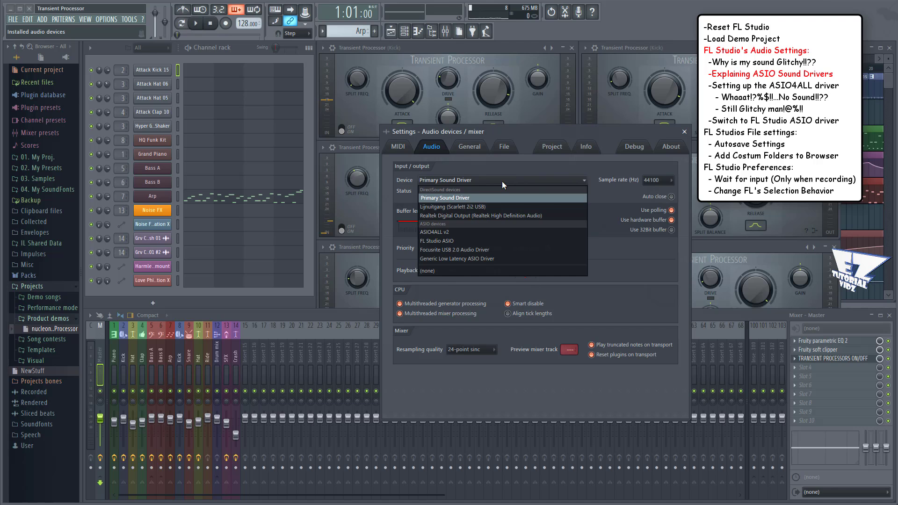
Glance at the YouTube channel page, then drop down FL Studio's audio Device list.
{"action": "mouse_move", "coordinate": [149, 504]}
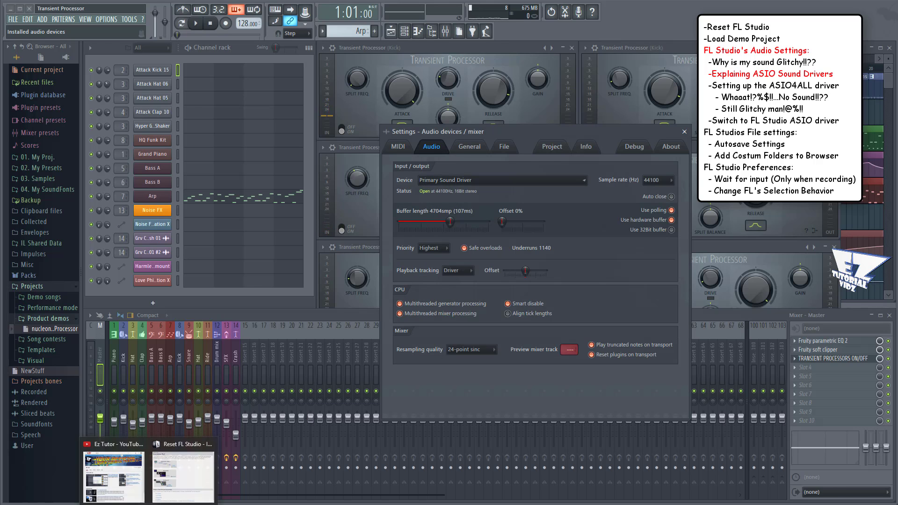
{"action": "left_click", "coordinate": [112, 447]}
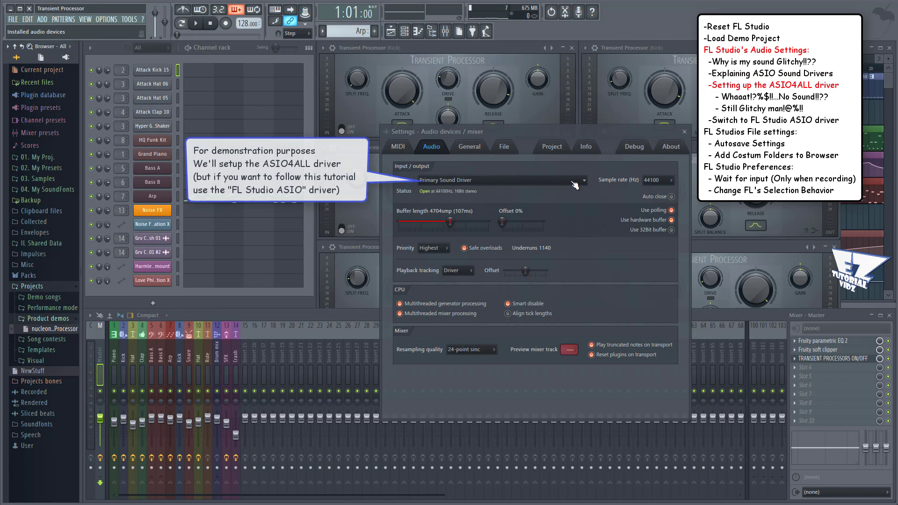
{"action": "left_click", "coordinate": [571, 182]}
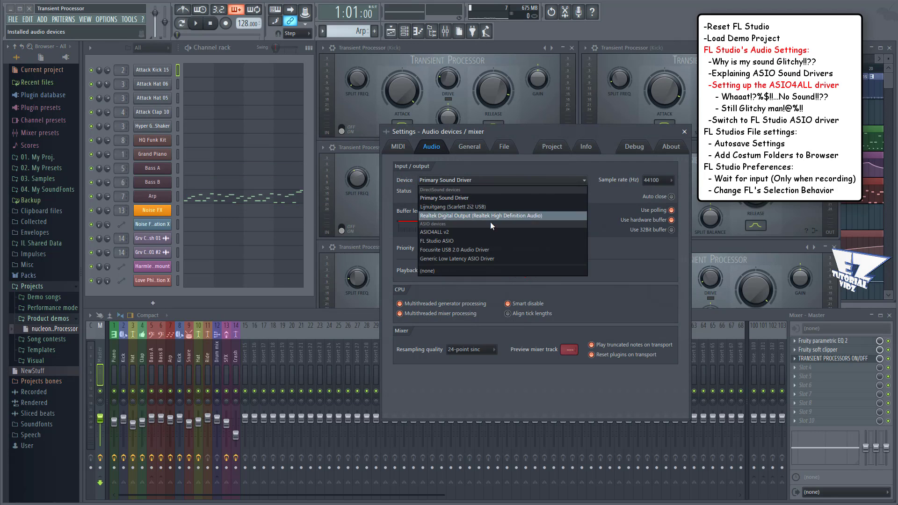
Switch the audio device to ASIO4ALL v2 and show its panel in advanced view.
{"action": "left_click", "coordinate": [479, 231]}
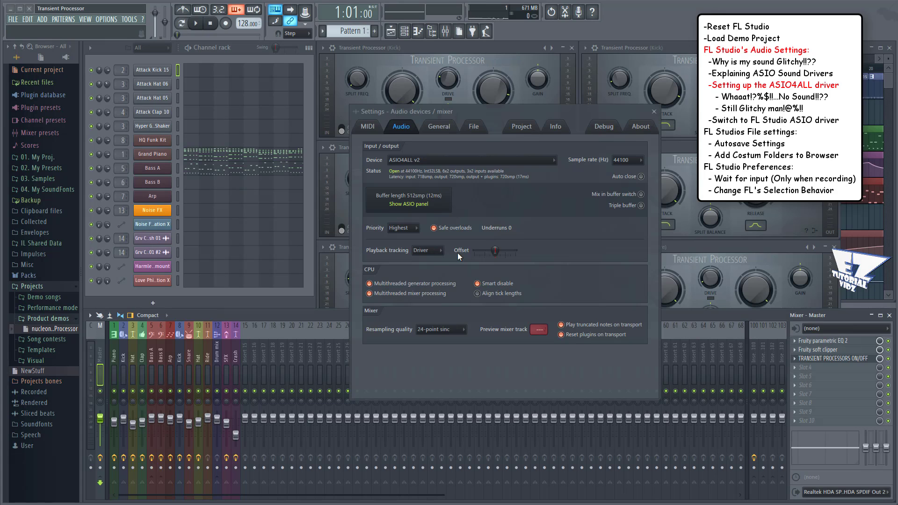
{"action": "left_click", "coordinate": [440, 203]}
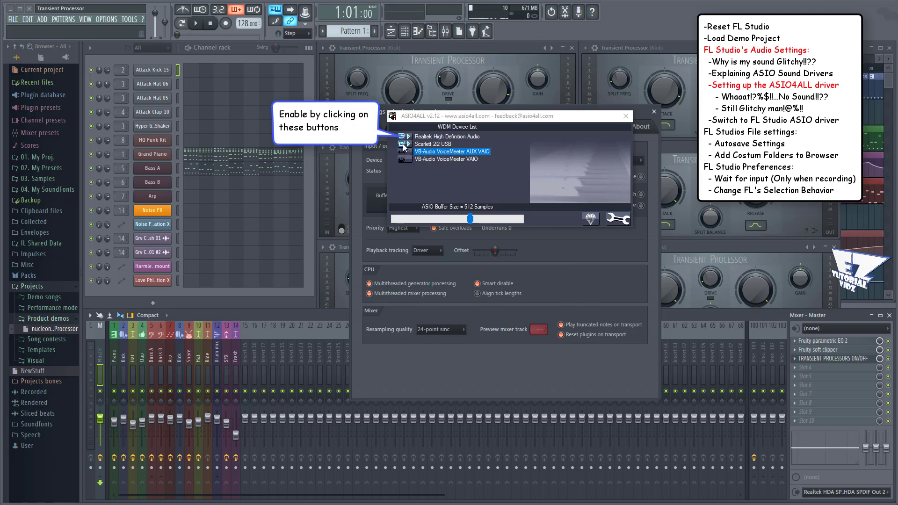
{"action": "left_click", "coordinate": [618, 218]}
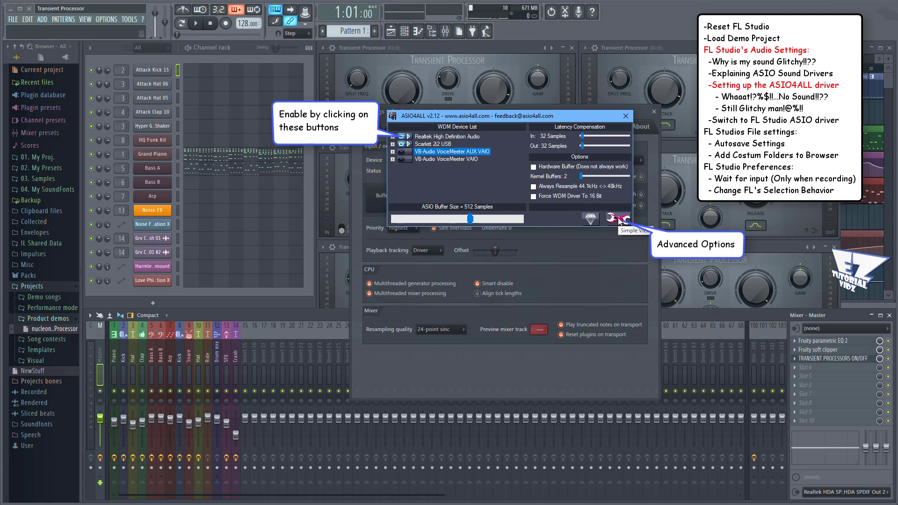
Expand and collapse the Realtek High Definition Audio and Scarlett 2i2 USB device entries.
{"action": "left_click", "coordinate": [393, 136]}
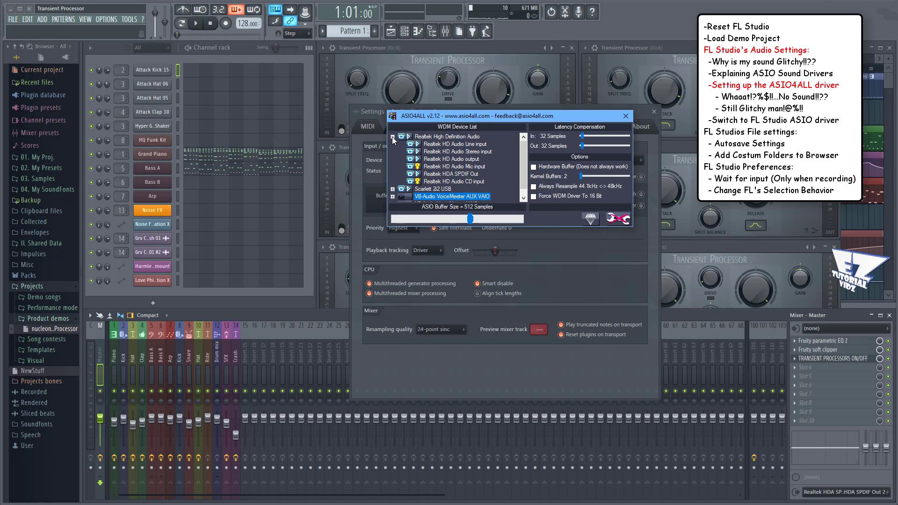
{"action": "left_click", "coordinate": [393, 188]}
{"action": "left_click", "coordinate": [392, 184]}
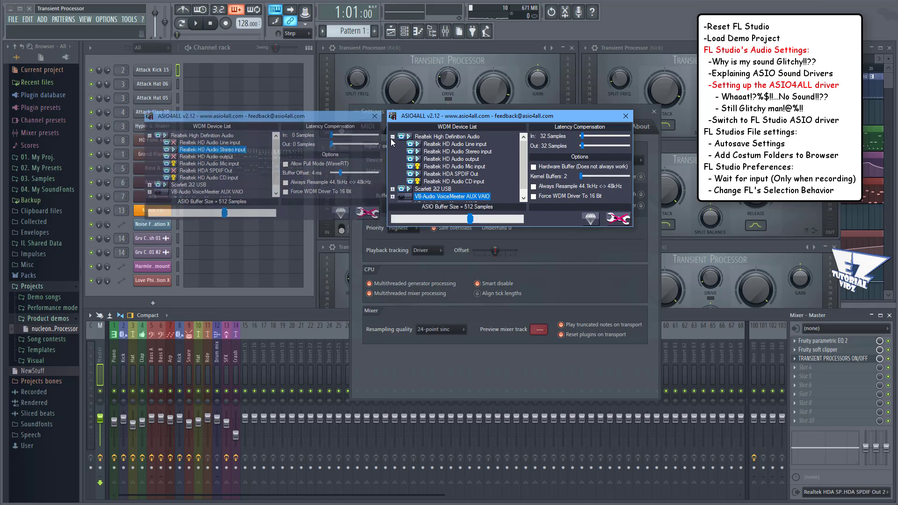
{"action": "left_click", "coordinate": [392, 137]}
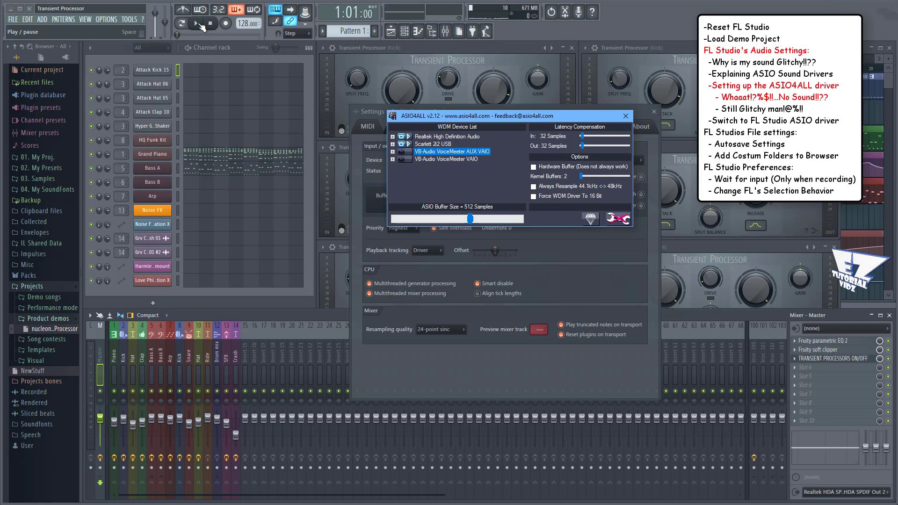
Test playback, then route the Master track output to Scarlett 2i2 USB 1 - Scarlett 2i2 USB 2.
{"action": "left_click", "coordinate": [196, 24]}
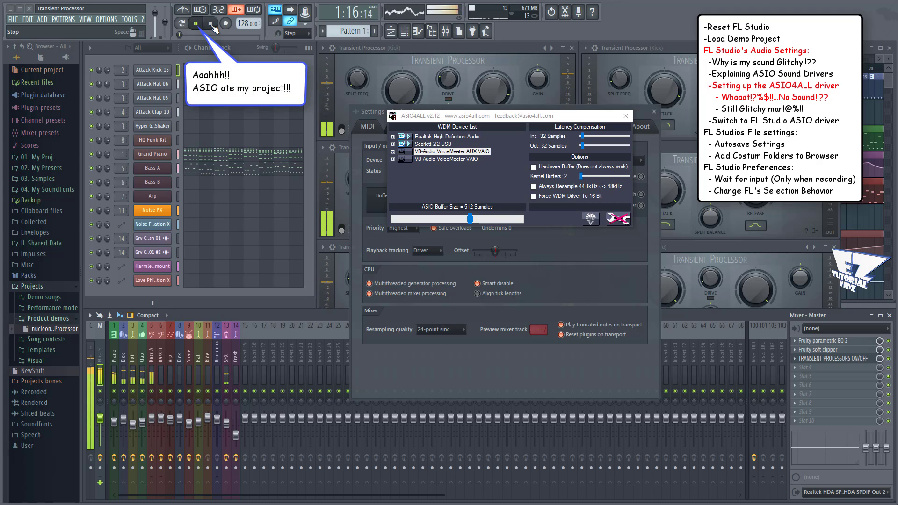
{"action": "left_click", "coordinate": [210, 23]}
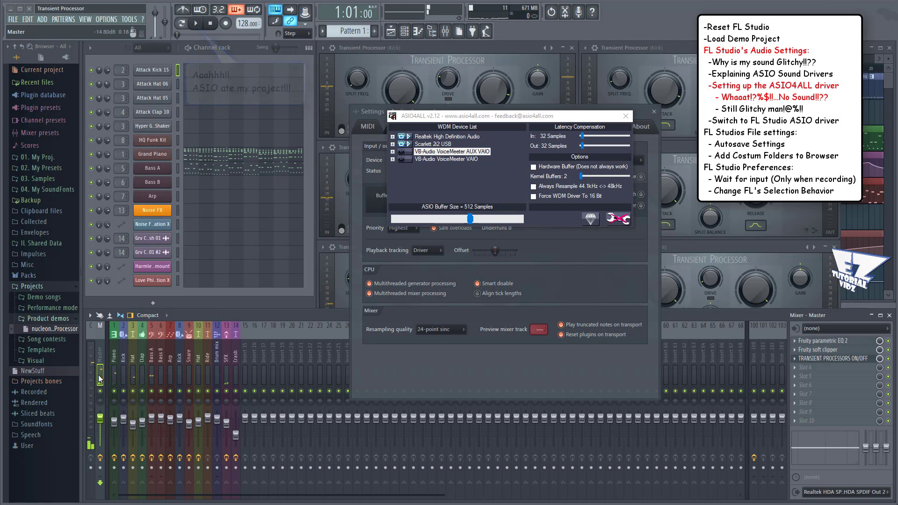
{"action": "left_click", "coordinate": [859, 492]}
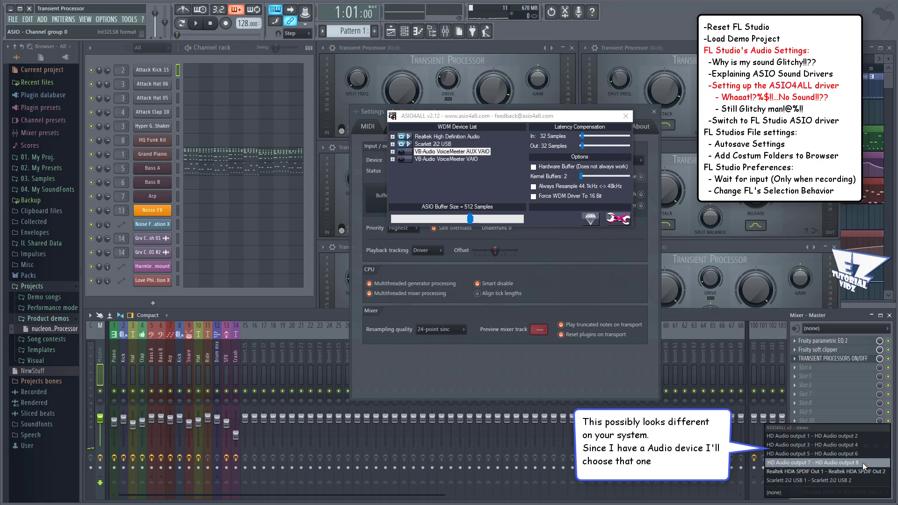
{"action": "left_click", "coordinate": [857, 480]}
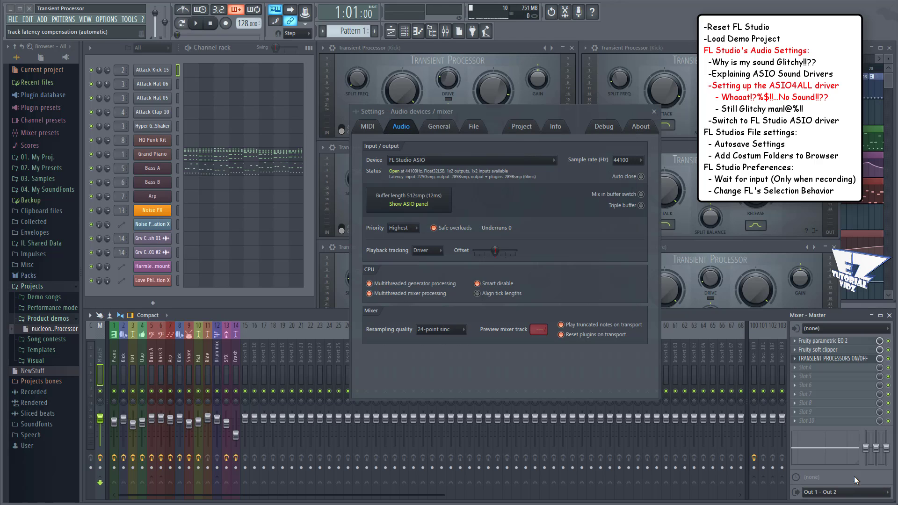
Play the demo song briefly to test the sound, then stop it.
{"action": "left_click", "coordinate": [199, 23]}
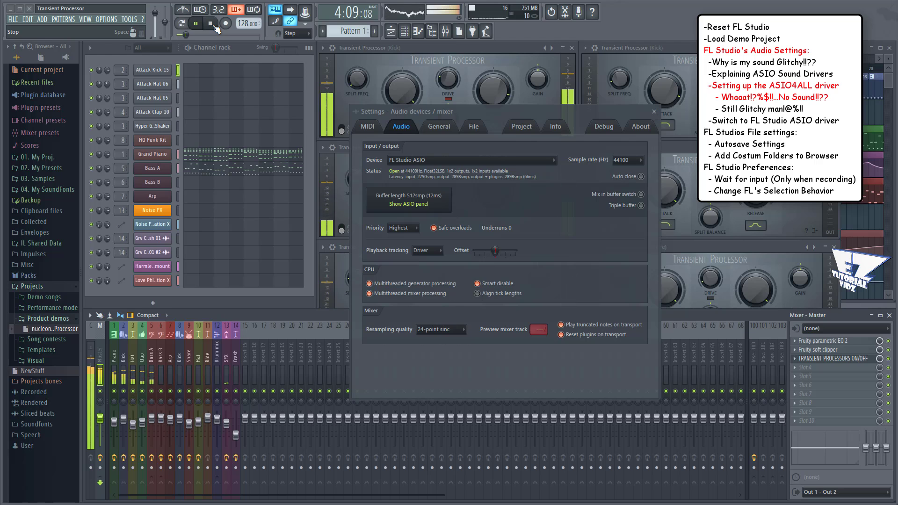
{"action": "left_click", "coordinate": [212, 24]}
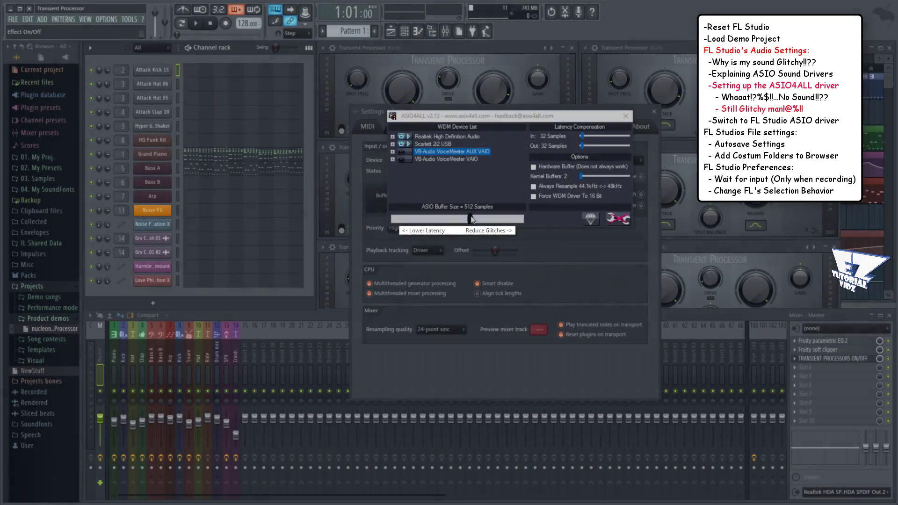
Set the ASIO4ALL buffer size to 512 samples and close the ASIO4ALL panel.
{"action": "left_click", "coordinate": [470, 219]}
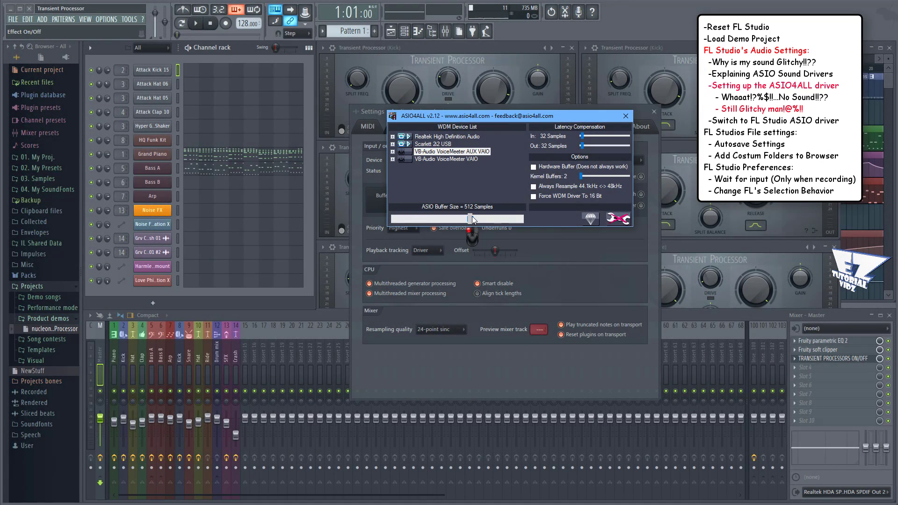
{"action": "mouse_move", "coordinate": [484, 216]}
{"action": "left_mouse_down"}
{"action": "mouse_move", "coordinate": [502, 218]}
{"action": "mouse_move", "coordinate": [467, 218]}
{"action": "left_mouse_up"}
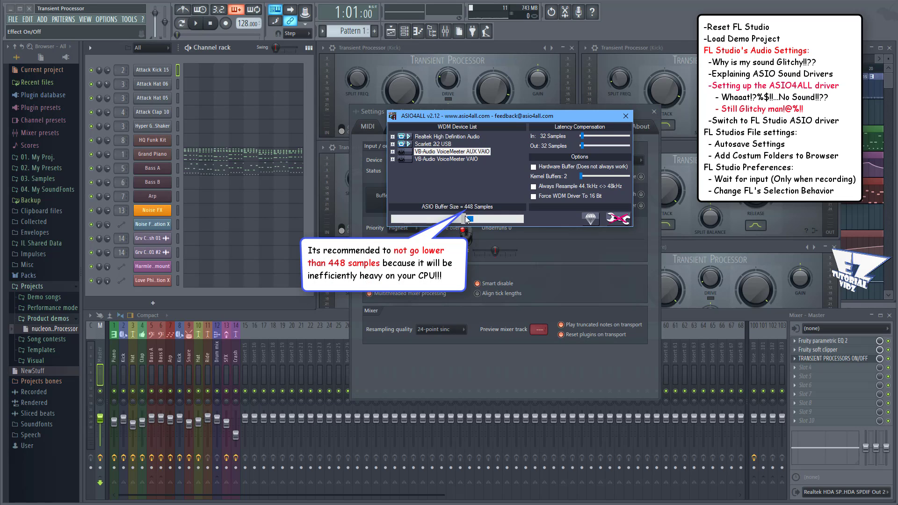
{"action": "left_click_drag", "start_coordinate": [467, 218], "coordinate": [471, 220]}
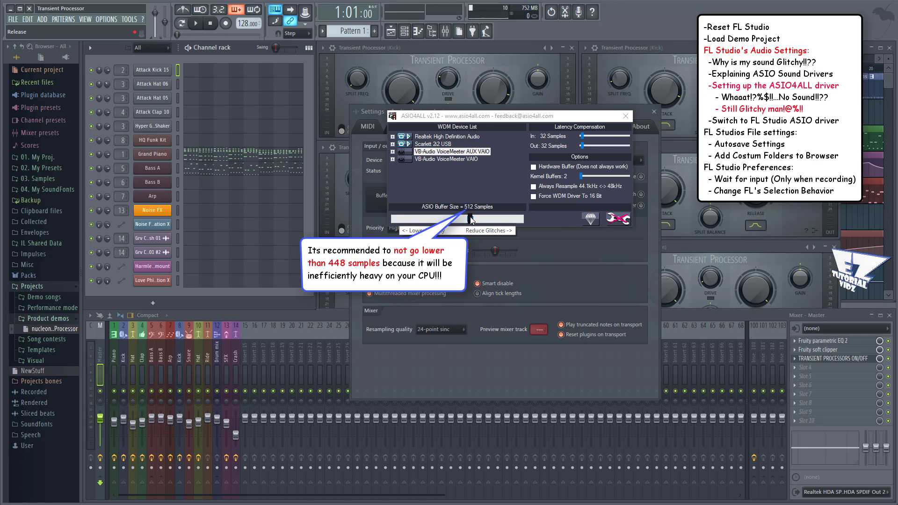
{"action": "left_click", "coordinate": [623, 114]}
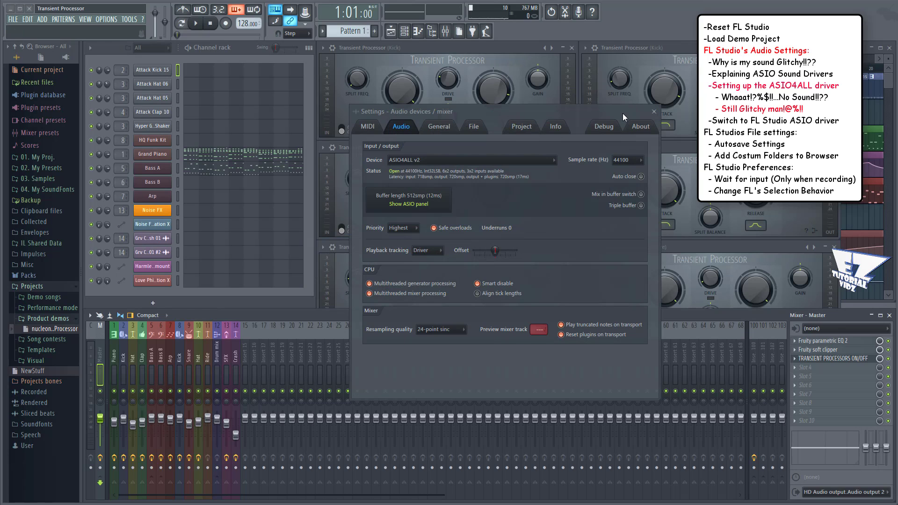
Switch the device to FL Studio ASIO and keep the Master output on Out 1 - Out 2.
{"action": "left_click", "coordinate": [552, 160]}
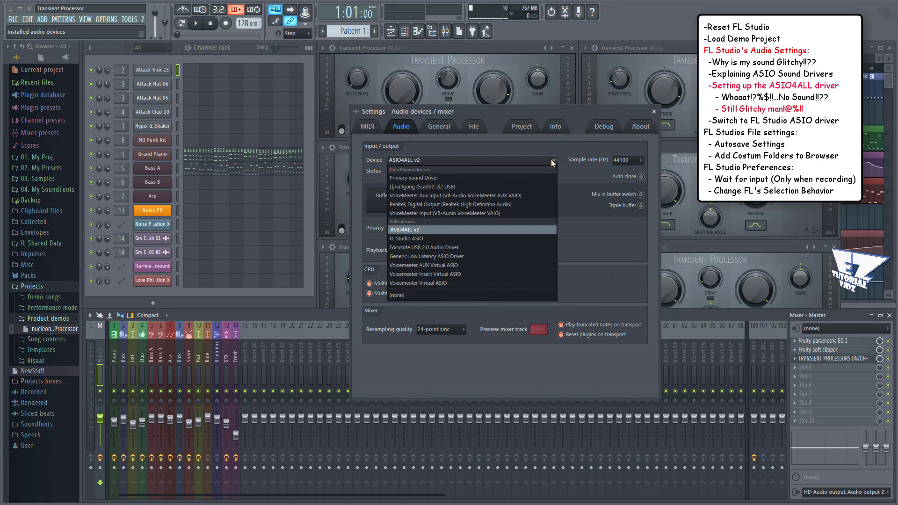
{"action": "left_click", "coordinate": [418, 239]}
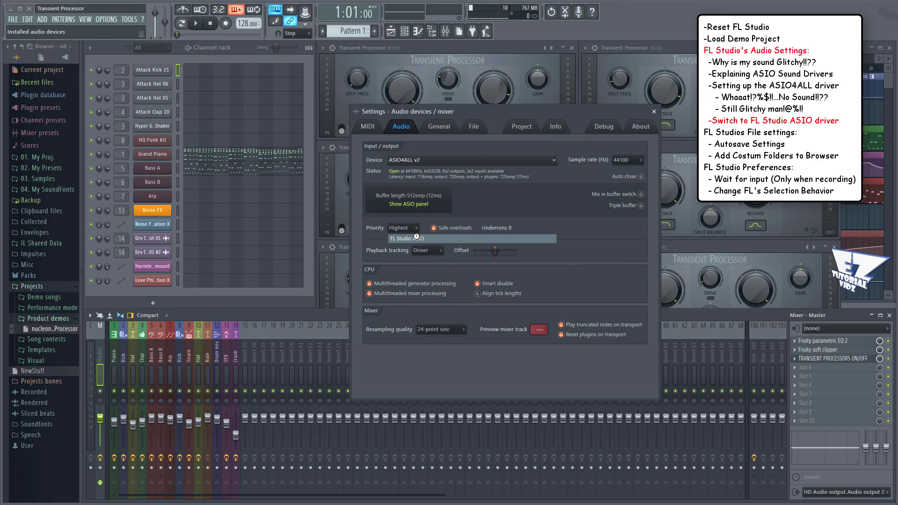
{"action": "left_click", "coordinate": [440, 206]}
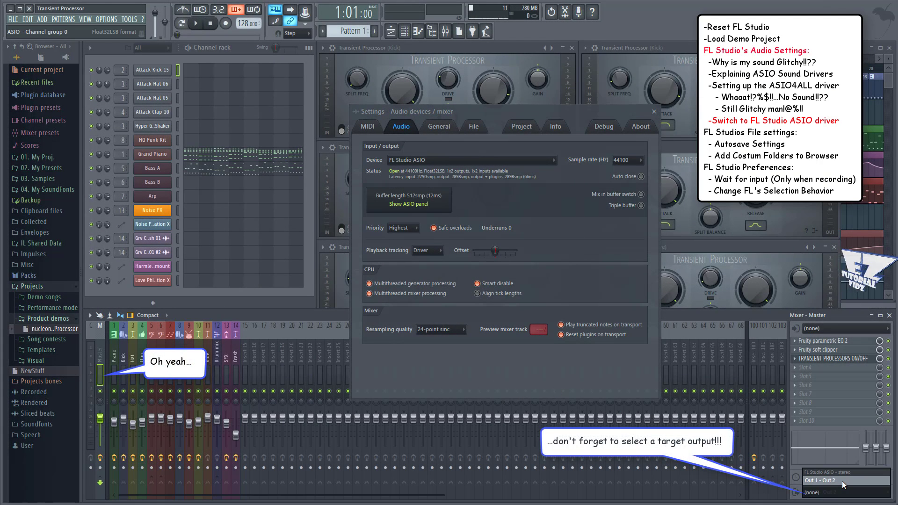
{"action": "left_click", "coordinate": [831, 483]}
{"action": "left_click", "coordinate": [842, 481]}
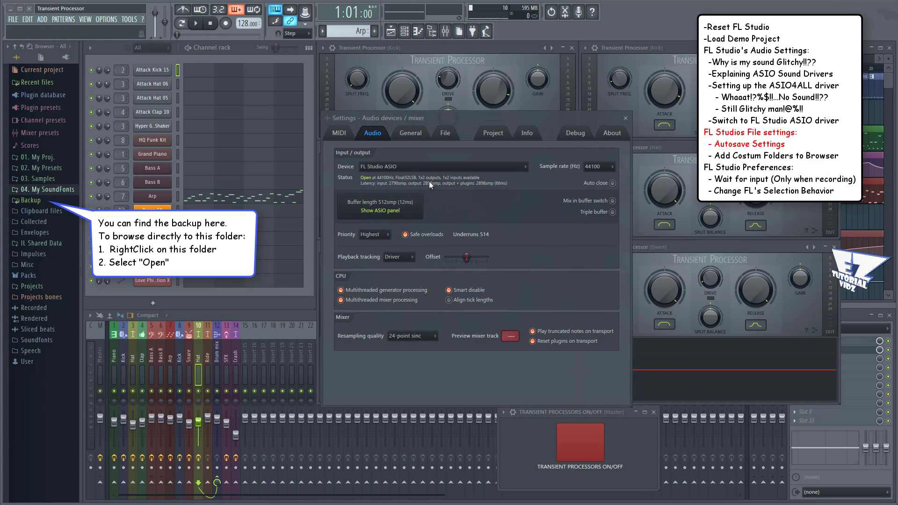
Show the File settings page and keep autosave at Occasionally (every 10min).
{"action": "left_click", "coordinate": [447, 134]}
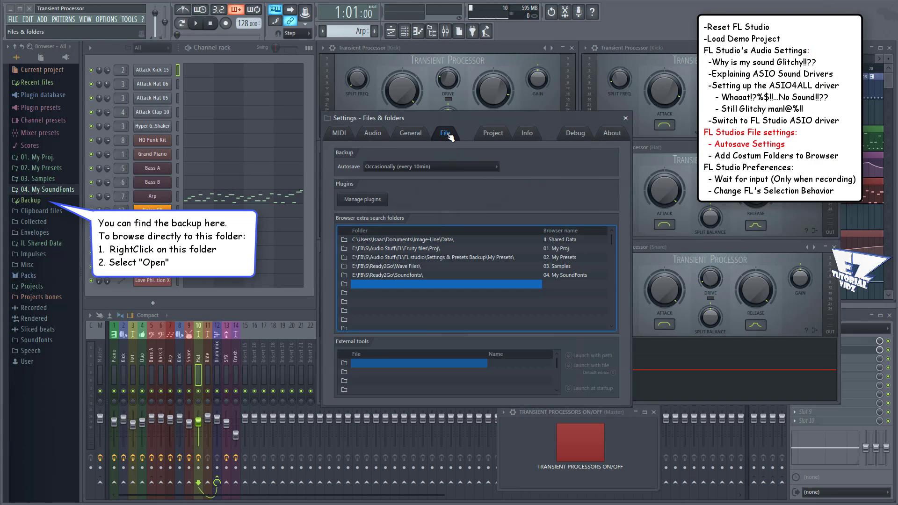
{"action": "left_click", "coordinate": [495, 166]}
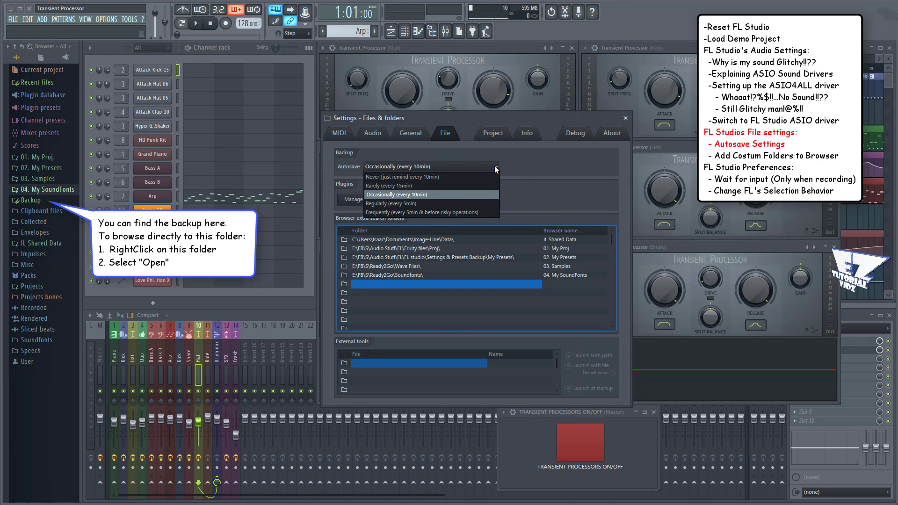
{"action": "left_click", "coordinate": [495, 165]}
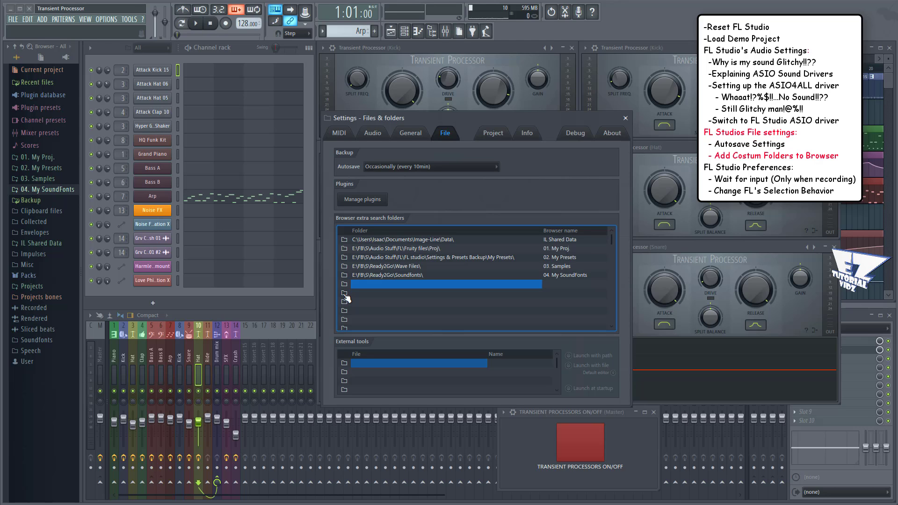
Try editing an empty browser extra search folder entry, then expand 04. My SoundFonts in the browser.
{"action": "left_click", "coordinate": [372, 284]}
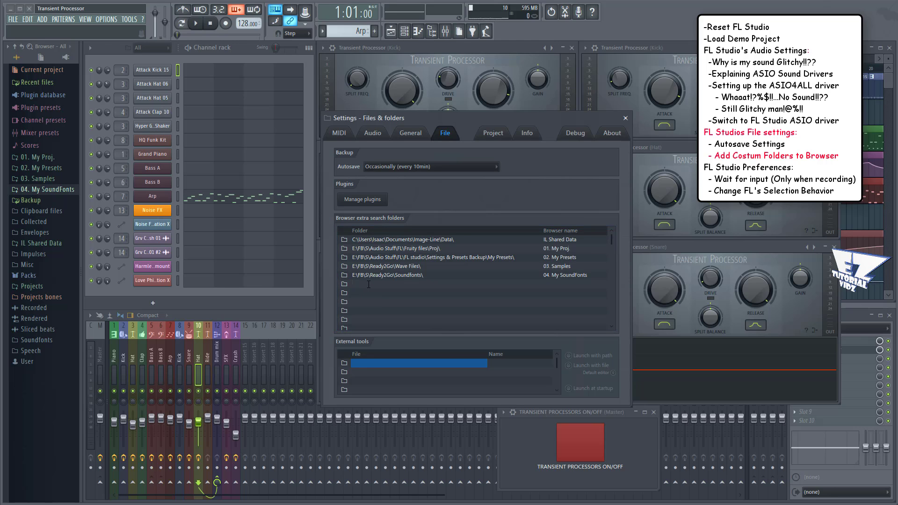
{"action": "right_click", "coordinate": [368, 285]}
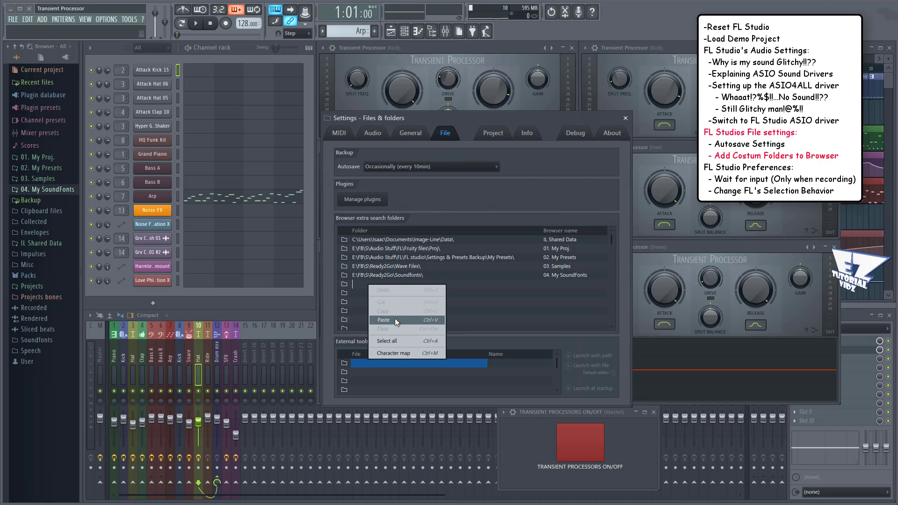
{"action": "left_click", "coordinate": [565, 287]}
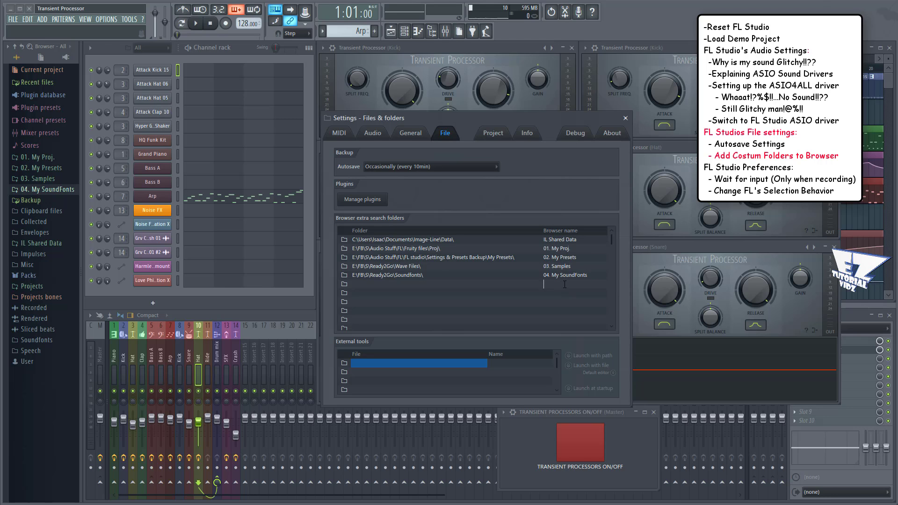
{"action": "left_click", "coordinate": [57, 189]}
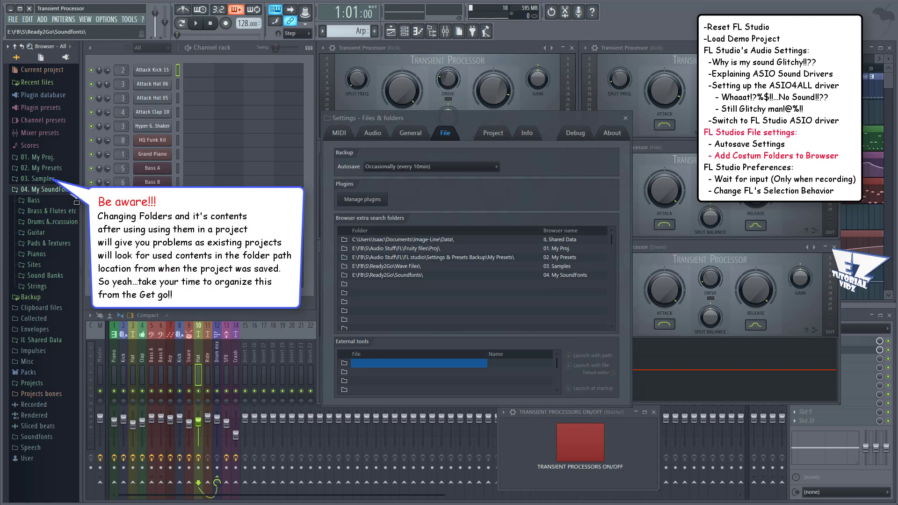
Expand the 03. Samples and 02. My Presets browser folders, then collapse 02. My Presets.
{"action": "left_click", "coordinate": [53, 179]}
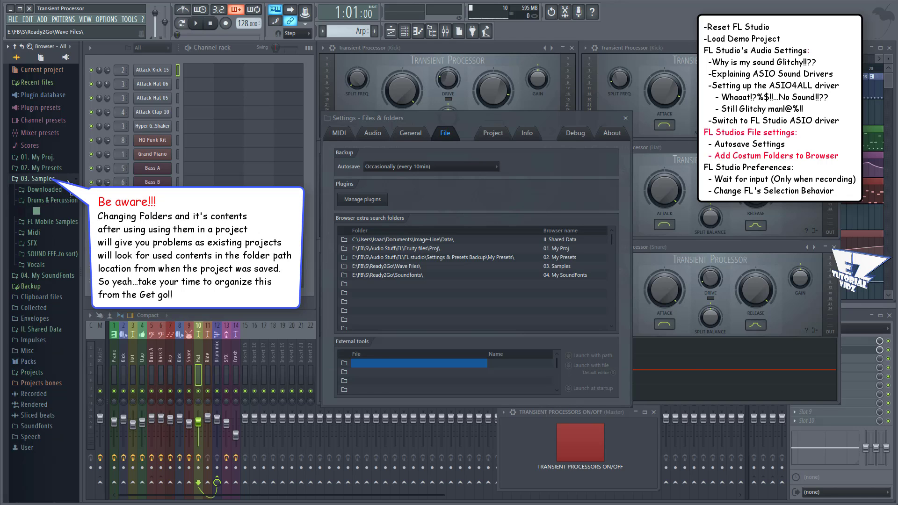
{"action": "left_click", "coordinate": [66, 178]}
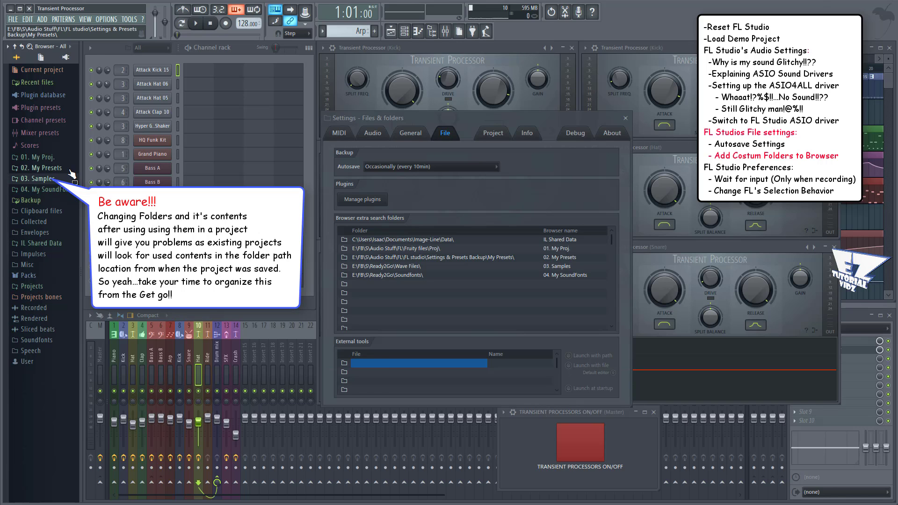
{"action": "left_click", "coordinate": [69, 169]}
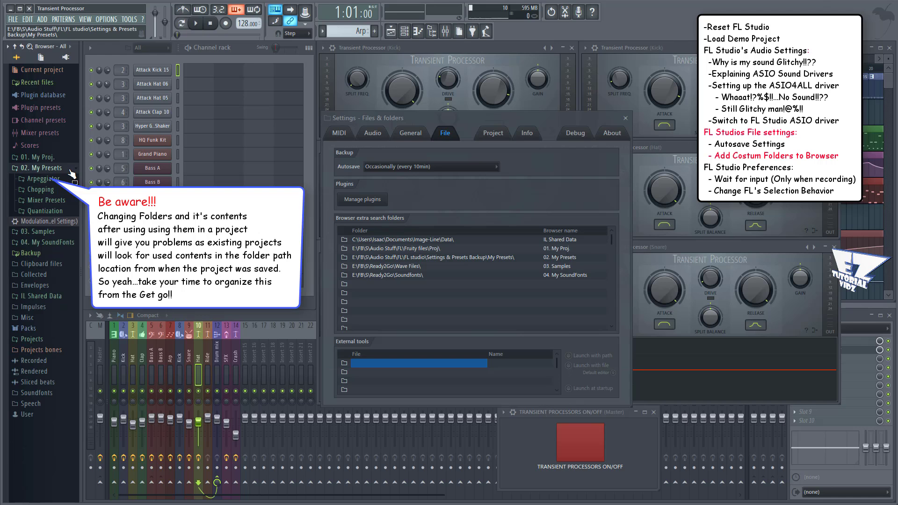
{"action": "left_click", "coordinate": [70, 170]}
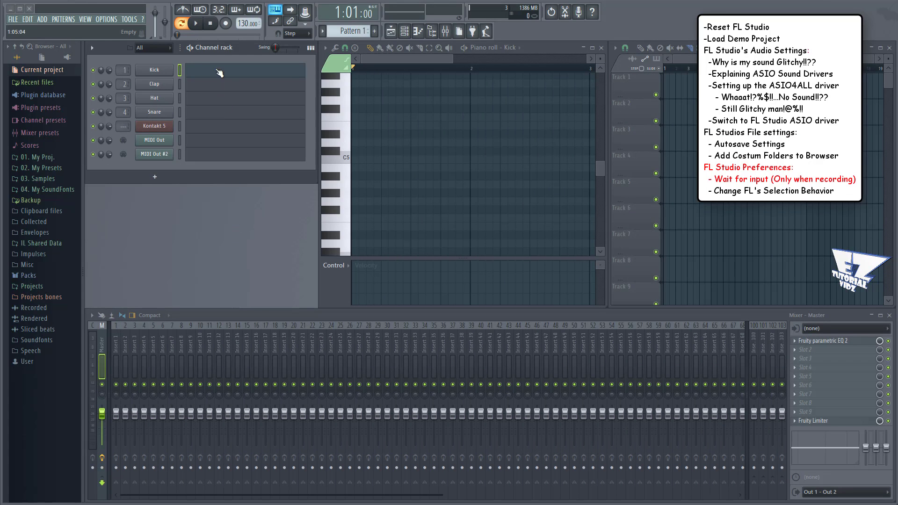
Turn on Wait for input to start playing in the transport toolbar.
{"action": "left_click", "coordinate": [201, 10]}
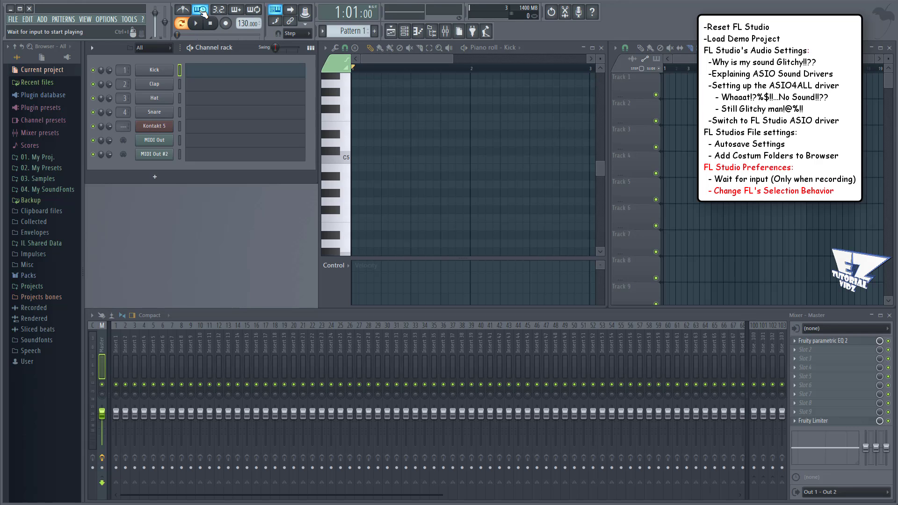
Select the Kontakt 5, MIDI Out and MIDI Out #2 channels in turn, opening the Kontakt 5 window.
{"action": "left_click", "coordinate": [151, 131]}
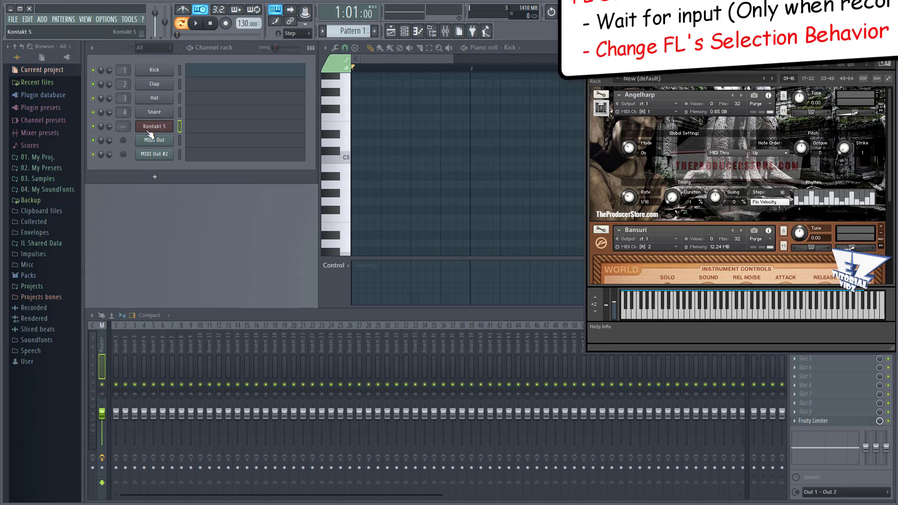
{"action": "left_click", "coordinate": [148, 145]}
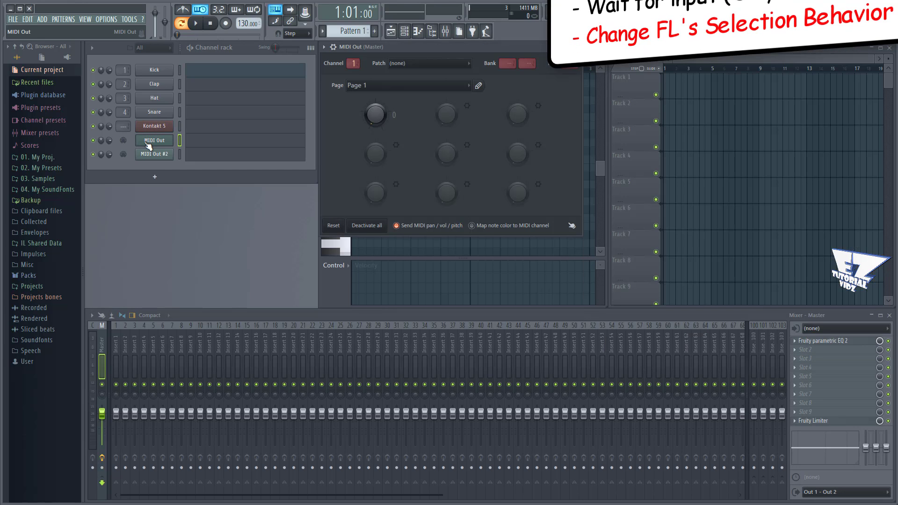
{"action": "left_click", "coordinate": [148, 155]}
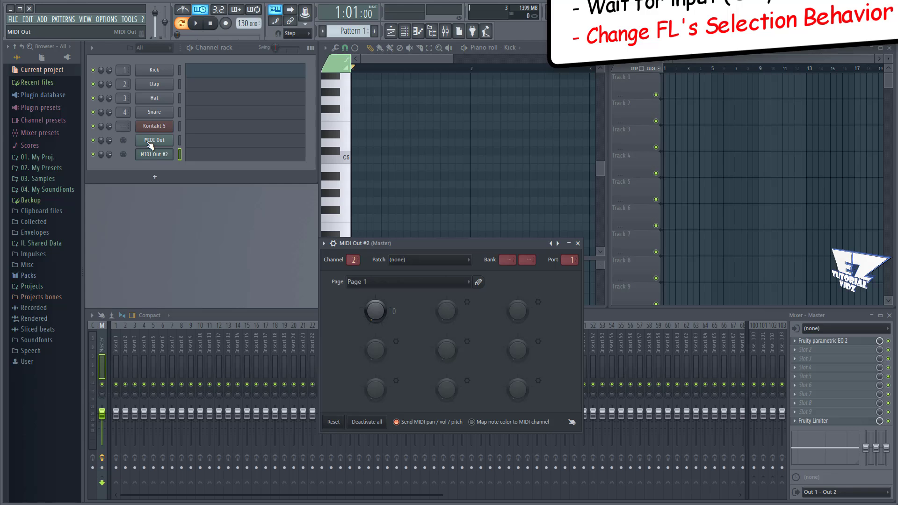
{"action": "left_click", "coordinate": [150, 143]}
{"action": "left_click", "coordinate": [180, 127]}
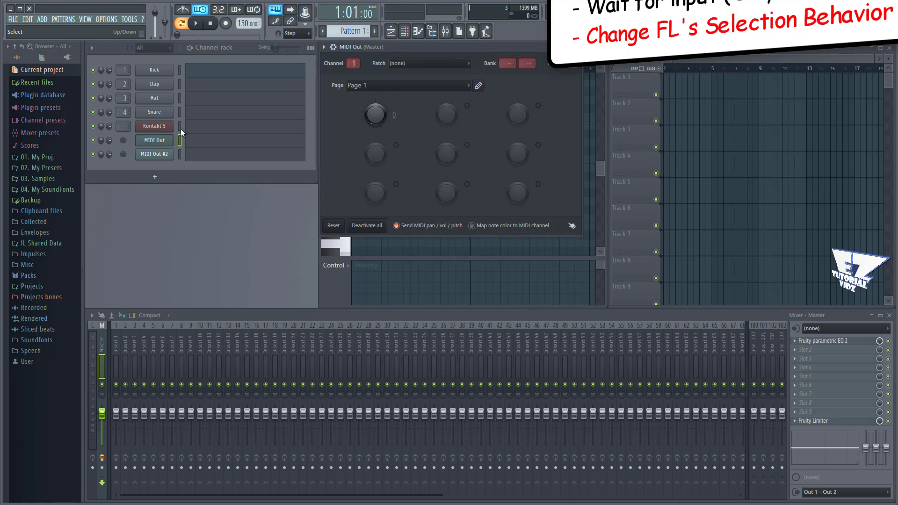
{"action": "left_click", "coordinate": [149, 131]}
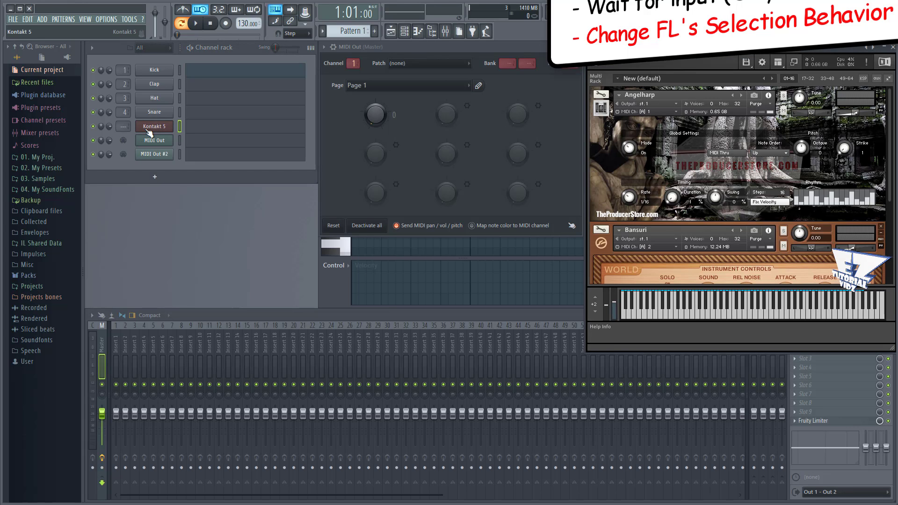
{"action": "left_click", "coordinate": [179, 154]}
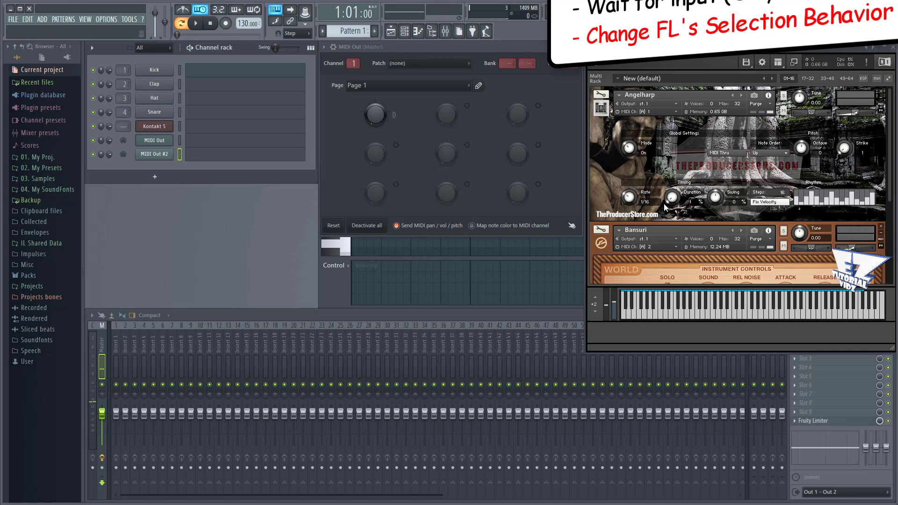
Scroll Kontakt to Bansuri, turn up its reverb Dry/Wet mix, and reselect MIDI Out #2.
{"action": "left_click_drag", "start_coordinate": [891, 146], "coordinate": [891, 224]}
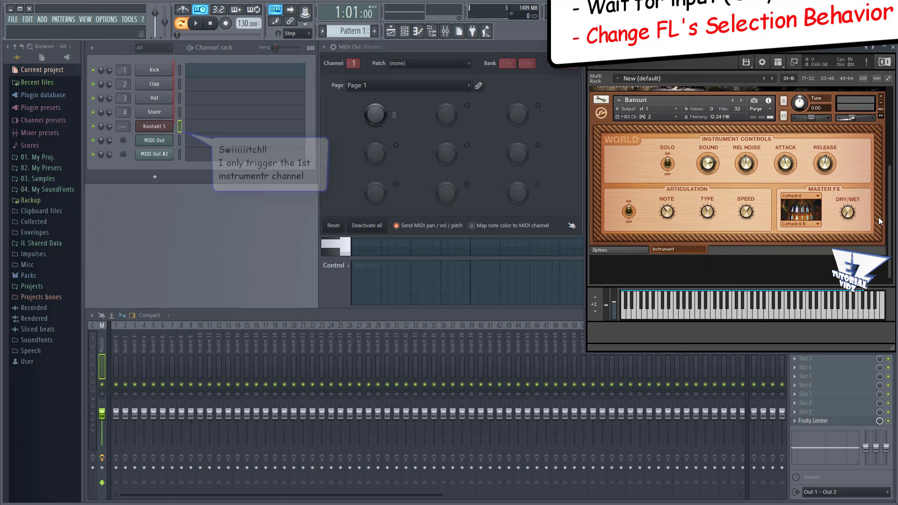
{"action": "left_click", "coordinate": [848, 214]}
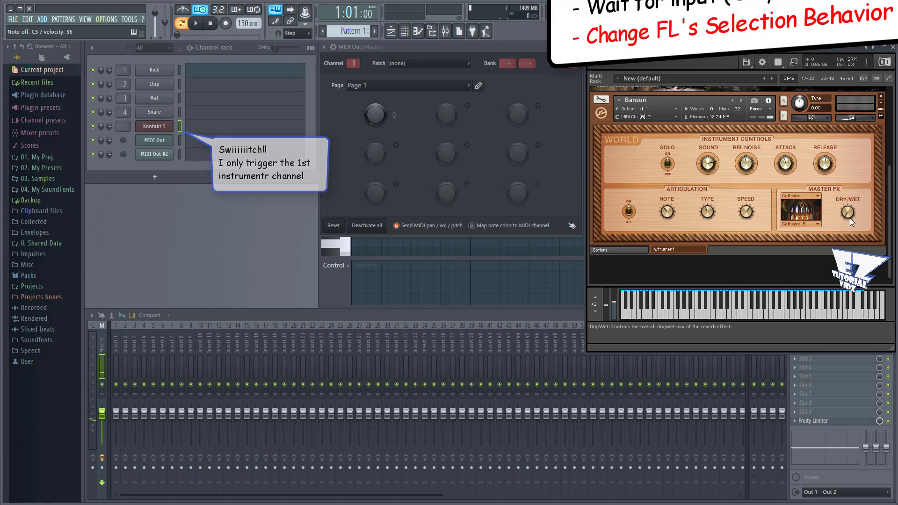
{"action": "left_click", "coordinate": [846, 214]}
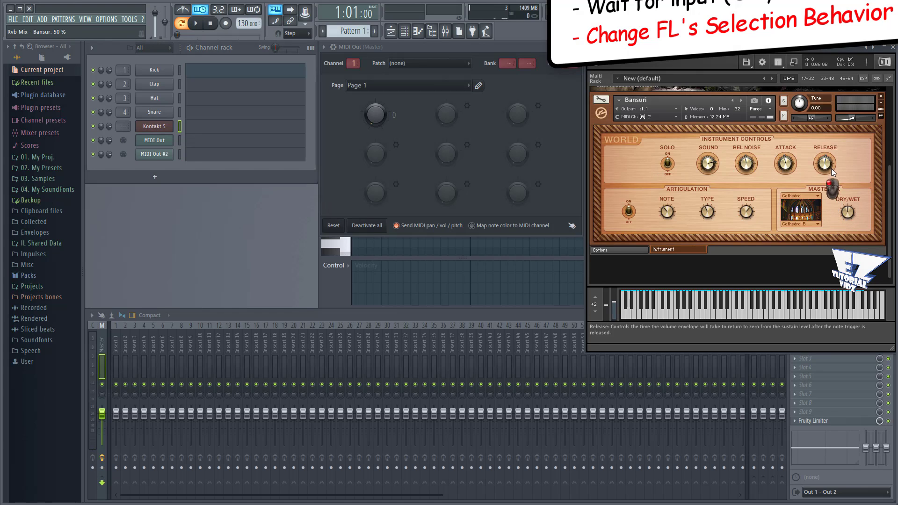
{"action": "left_click", "coordinate": [179, 156]}
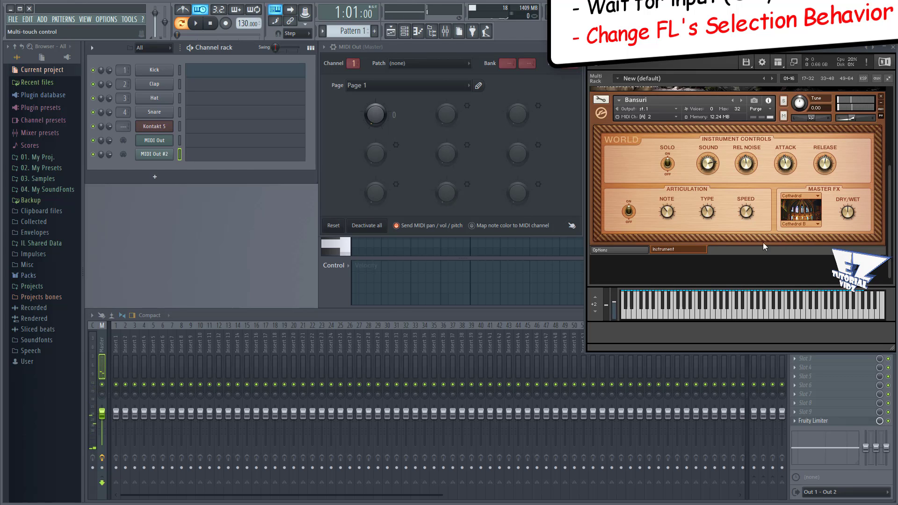
{"action": "left_click", "coordinate": [843, 203]}
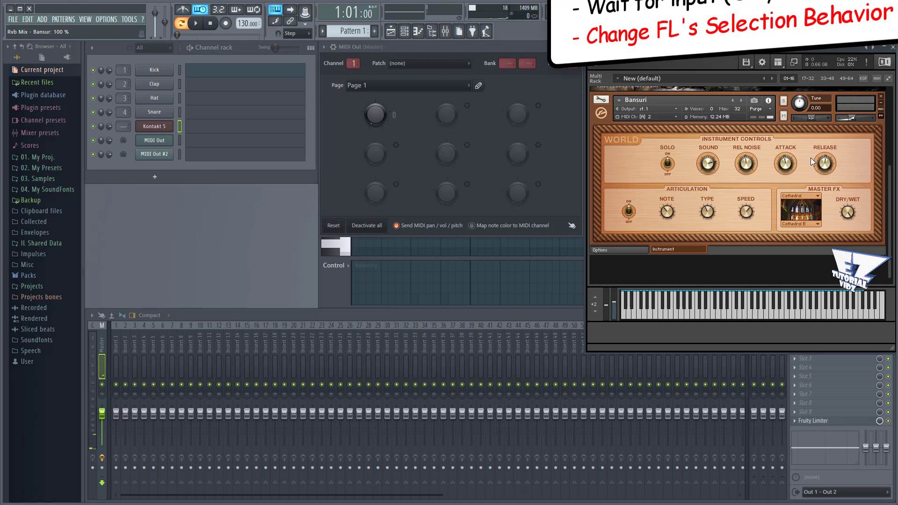
{"action": "left_click", "coordinate": [179, 156]}
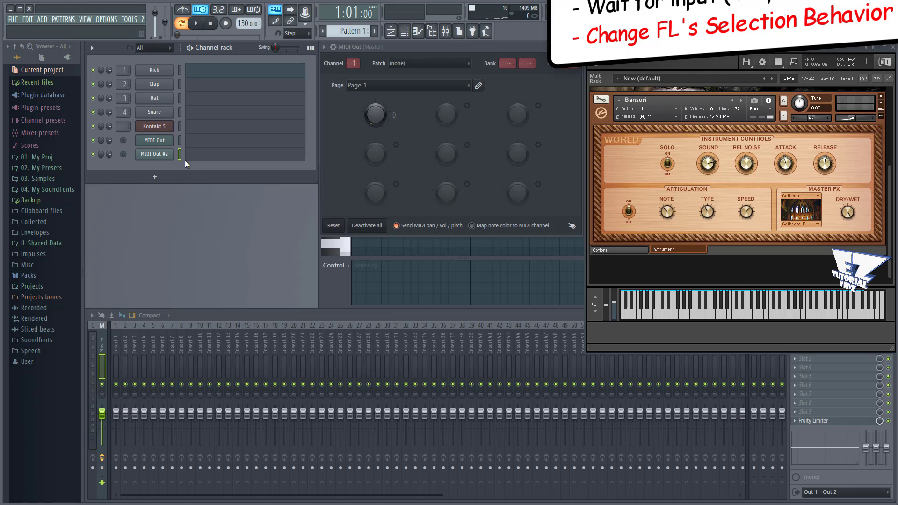
Uncheck Auto select linked modules in General settings, then close Settings and the Kontakt window.
{"action": "left_click", "coordinate": [111, 21]}
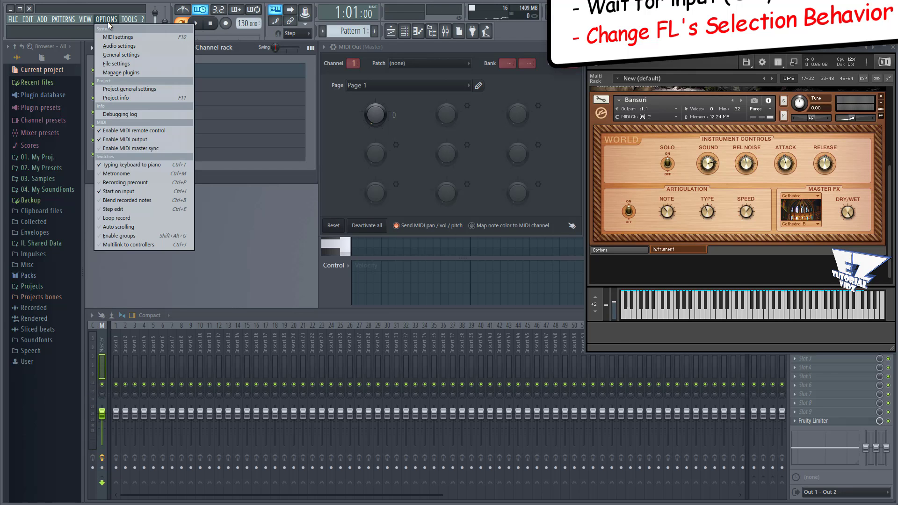
{"action": "left_click", "coordinate": [109, 53]}
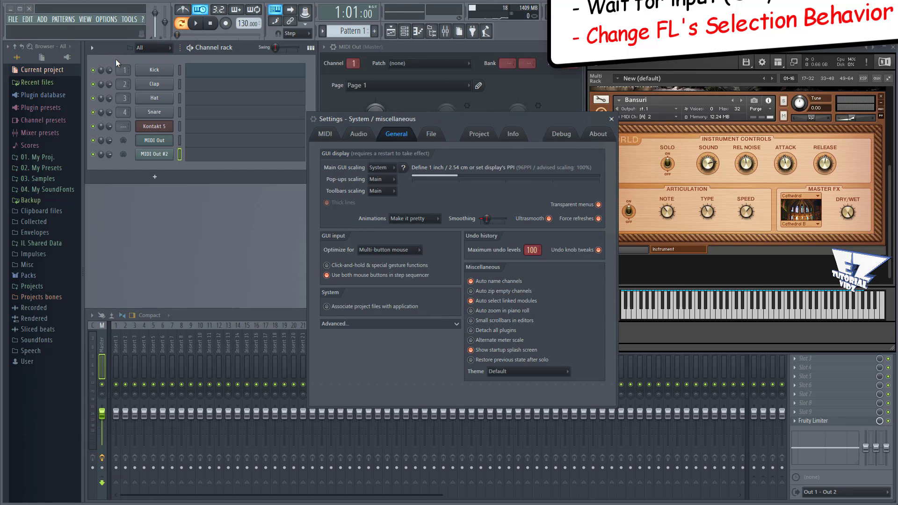
{"action": "left_click", "coordinate": [473, 301]}
{"action": "left_click", "coordinate": [611, 119]}
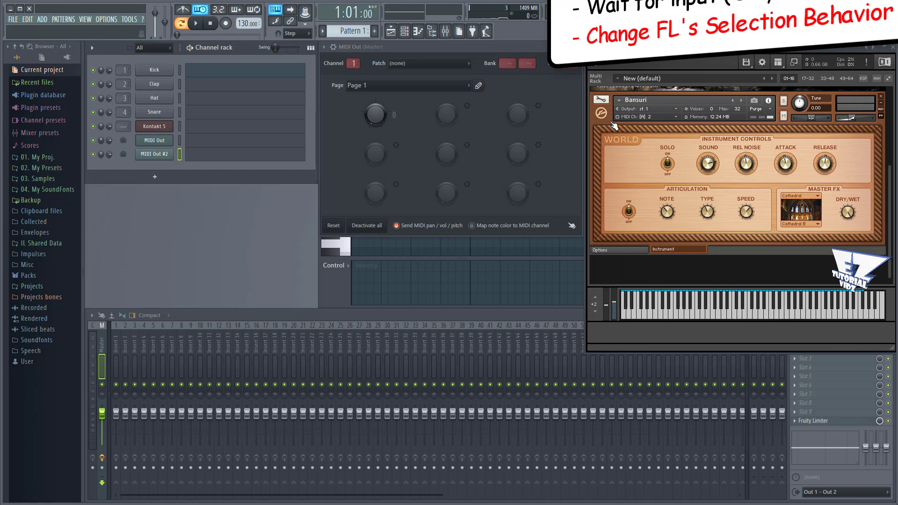
{"action": "left_click", "coordinate": [893, 48]}
Reopen the Kontakt 5, MIDI Out and MIDI Out #2 plugin windows from the Channel rack.
{"action": "left_click", "coordinate": [579, 47]}
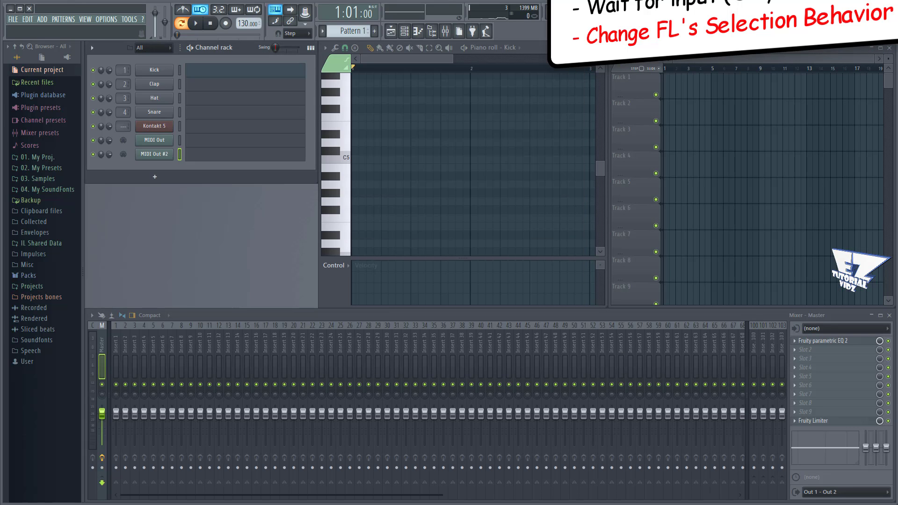
{"action": "left_click", "coordinate": [149, 127]}
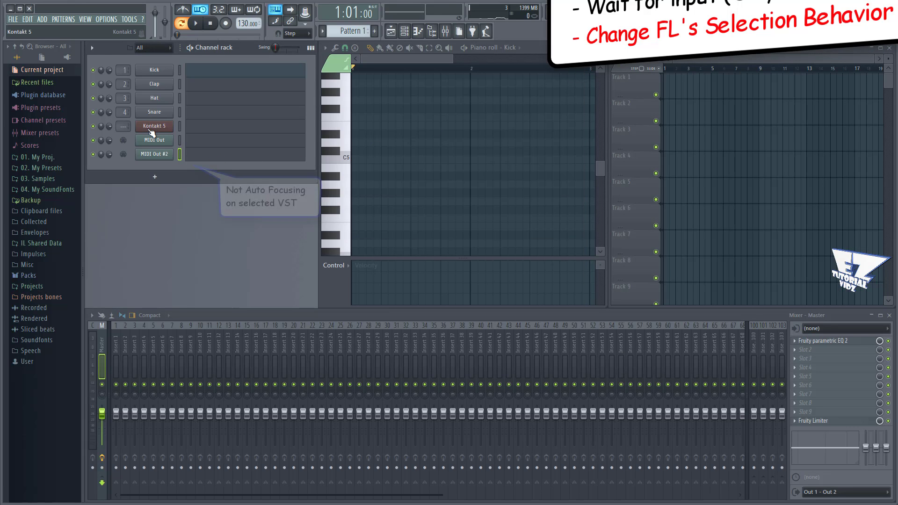
{"action": "left_click", "coordinate": [150, 142]}
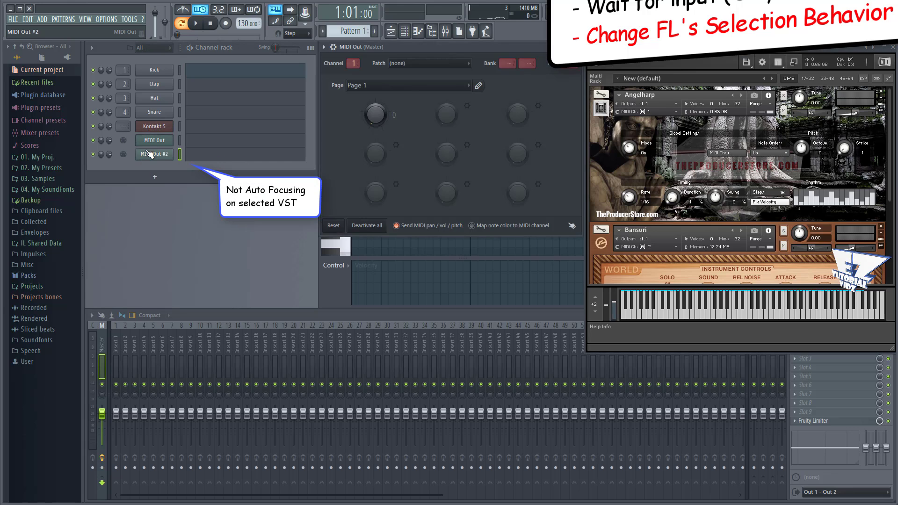
{"action": "left_click", "coordinate": [149, 156]}
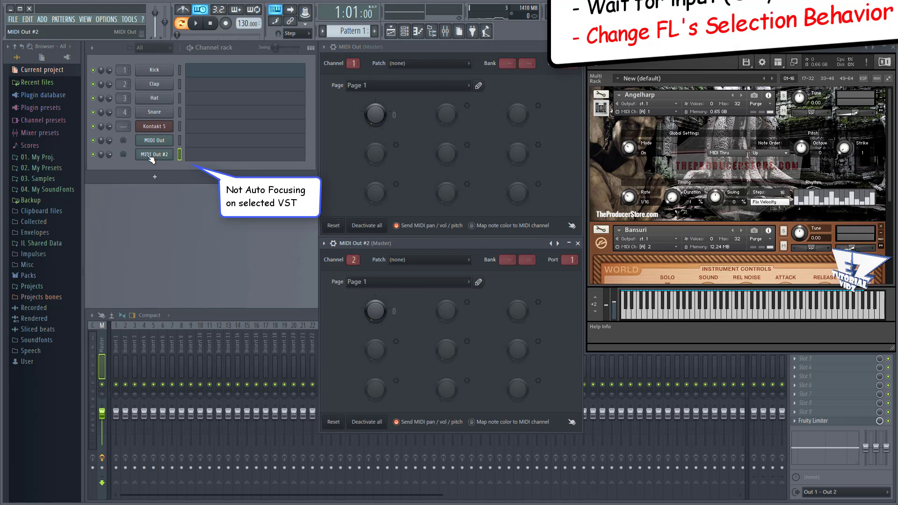
{"action": "left_click", "coordinate": [151, 146]}
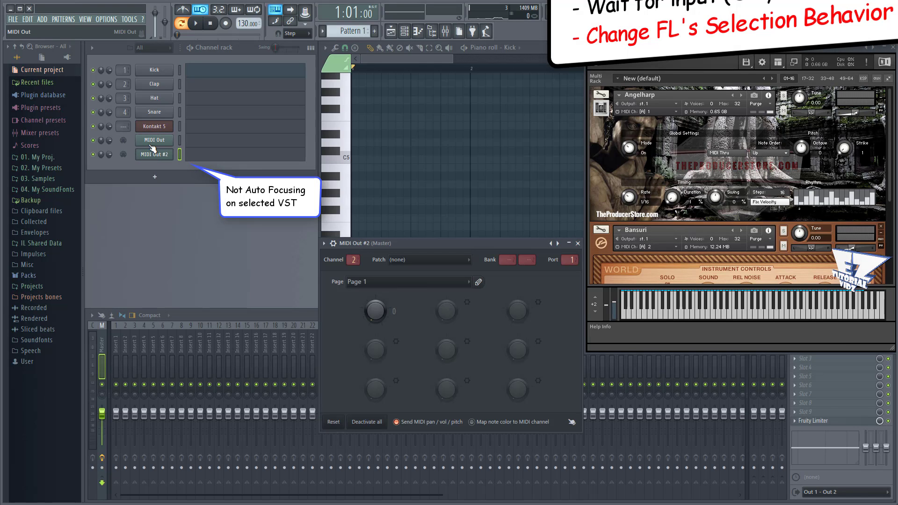
{"action": "left_click", "coordinate": [152, 146]}
{"action": "left_click", "coordinate": [152, 155]}
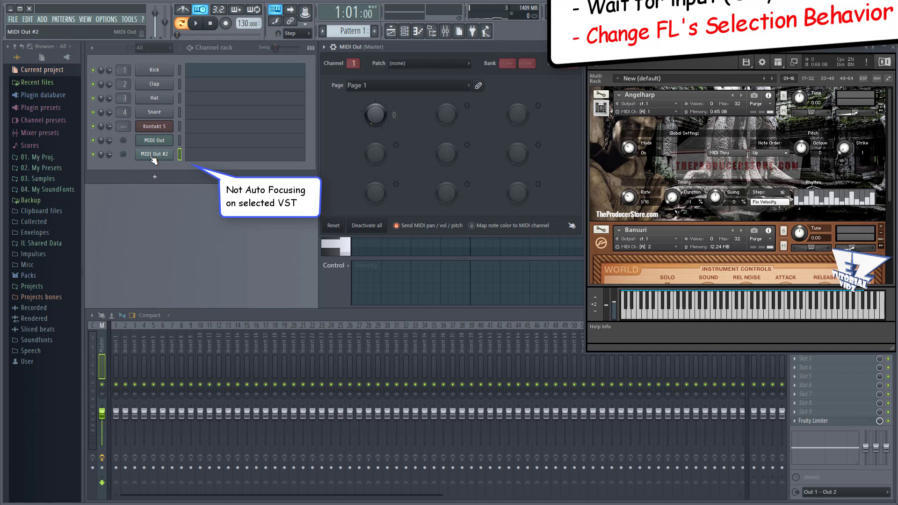
{"action": "left_click", "coordinate": [153, 156]}
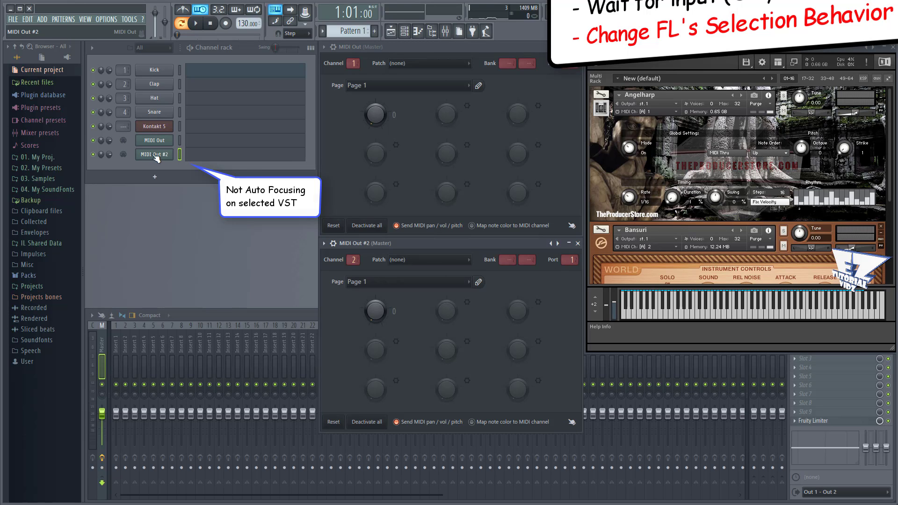
Select the MIDI Out and MIDI Out #2 channels and scroll Kontakt to the Bansuri panel.
{"action": "left_click", "coordinate": [180, 142]}
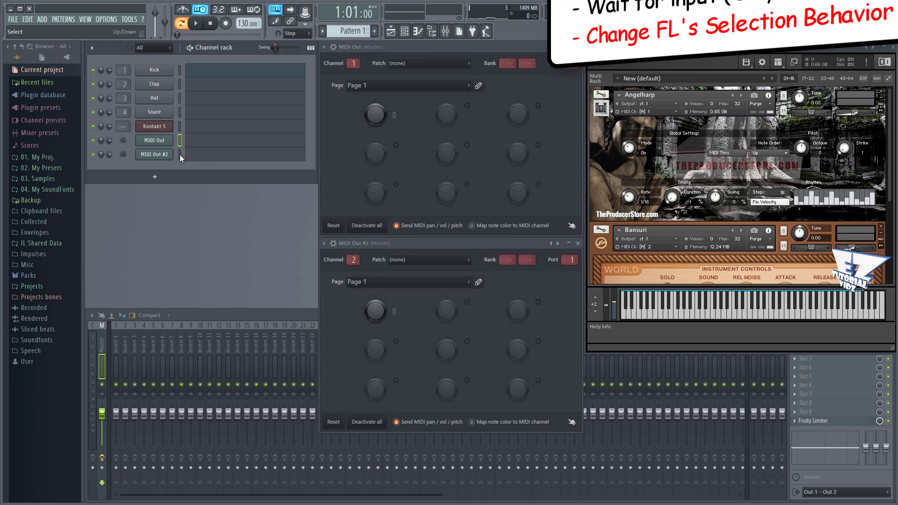
{"action": "left_click", "coordinate": [179, 155]}
{"action": "left_click_drag", "start_coordinate": [891, 149], "coordinate": [834, 117]}
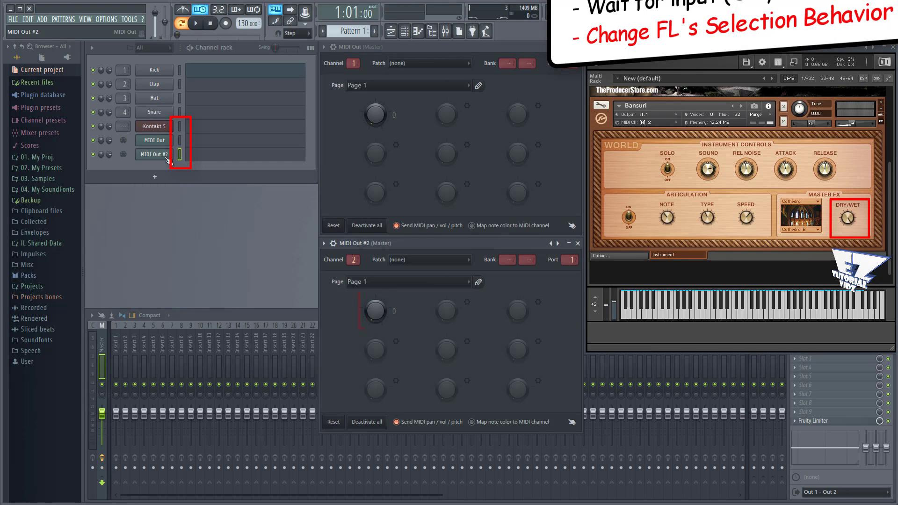
Select MIDI Out and turn the knob so MIDI Out #2 raises Bansuri's Sound to 39%.
{"action": "left_click", "coordinate": [181, 142]}
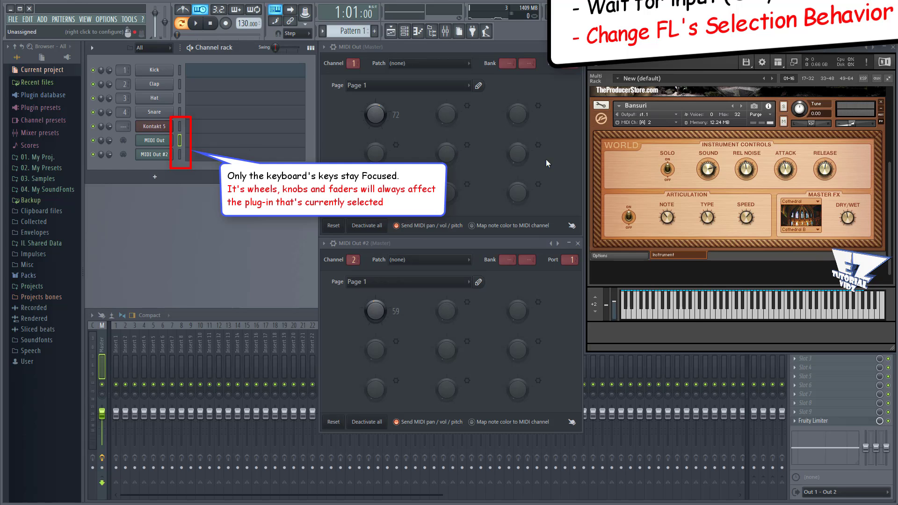
{"action": "left_click_drag", "start_coordinate": [709, 173], "coordinate": [702, 156]}
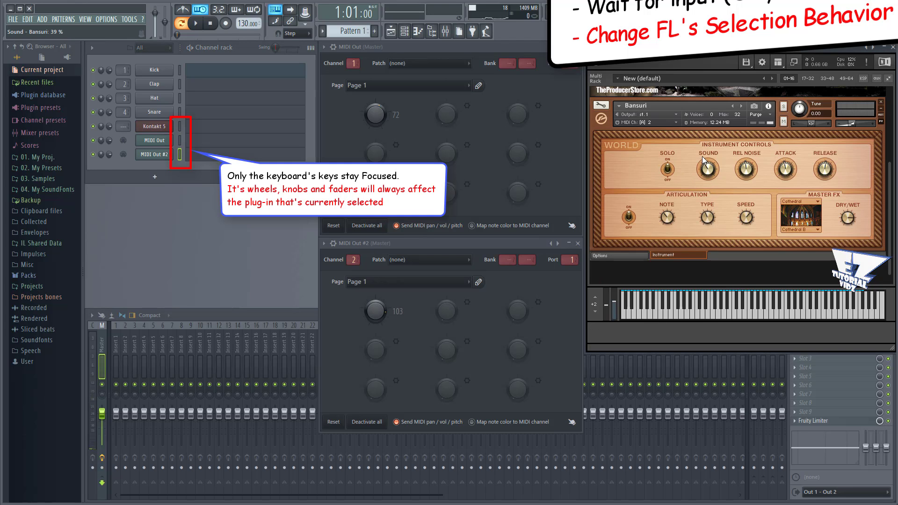